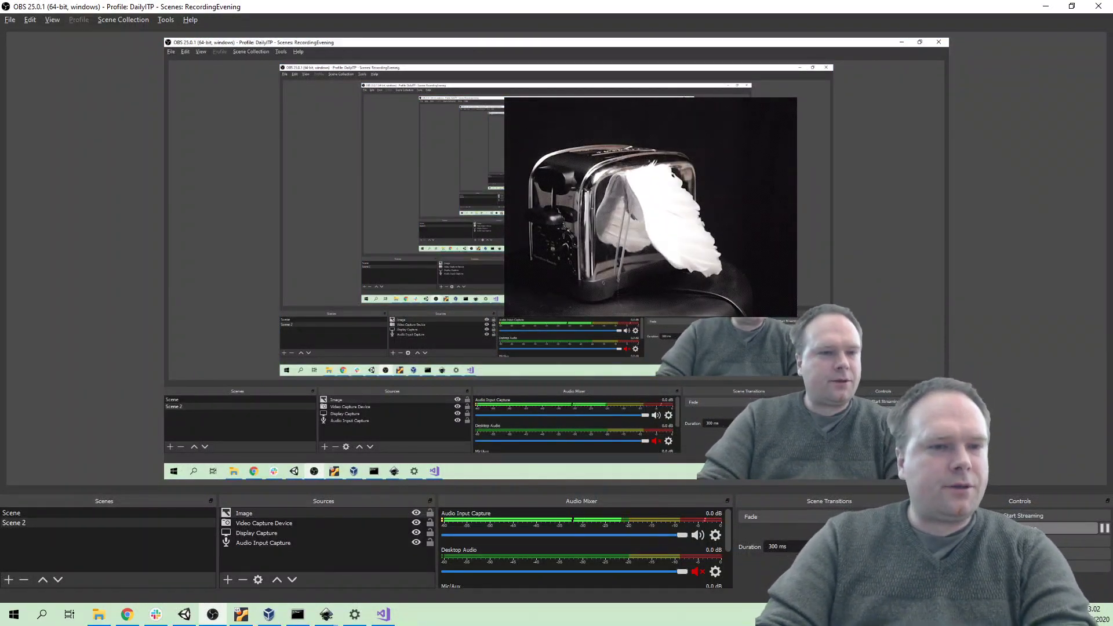
# Switch to Chrome and view the OBS home page and the OBS-VirtualCam plugin page on the OBS forums.
pyautogui.hotkey('alt', 'Tab')
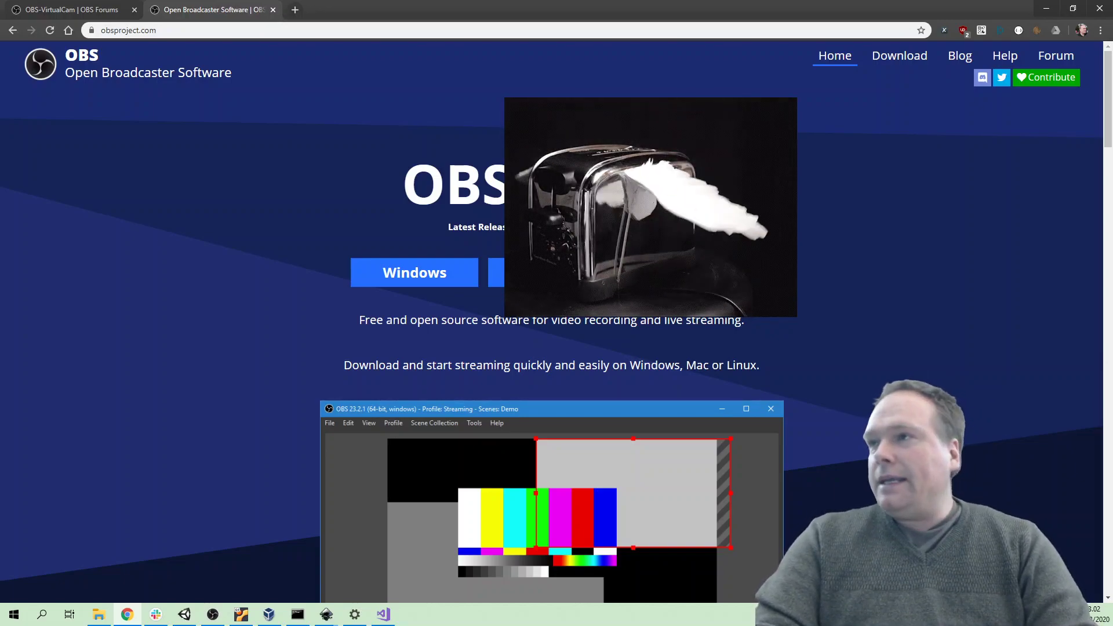
pyautogui.doubleClick(454, 185)
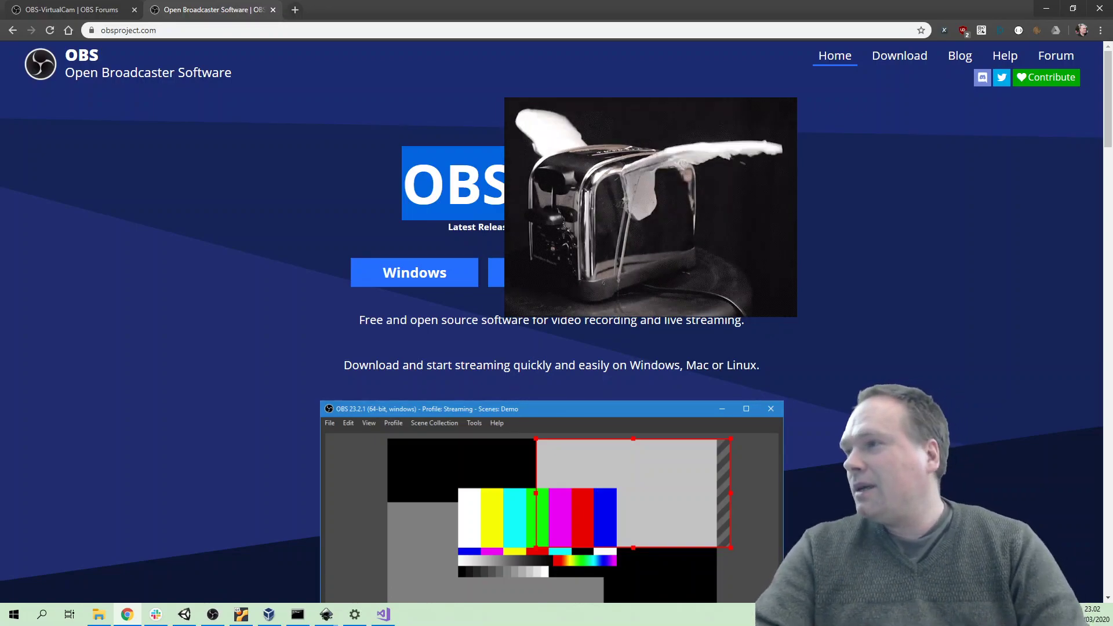
pyautogui.click(454, 185)
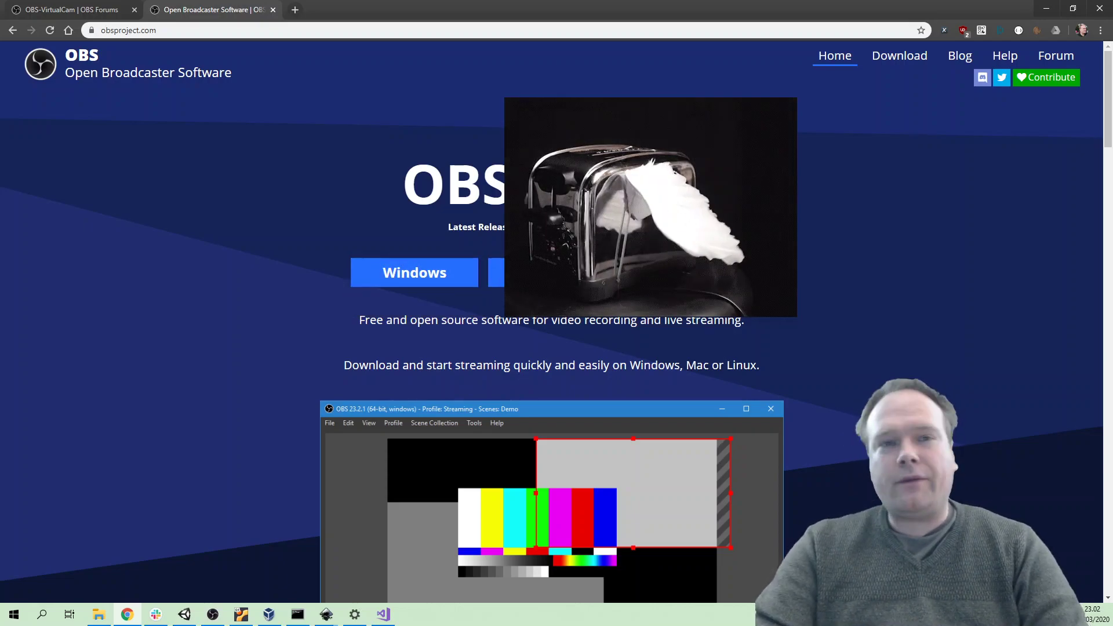
pyautogui.click(72, 9)
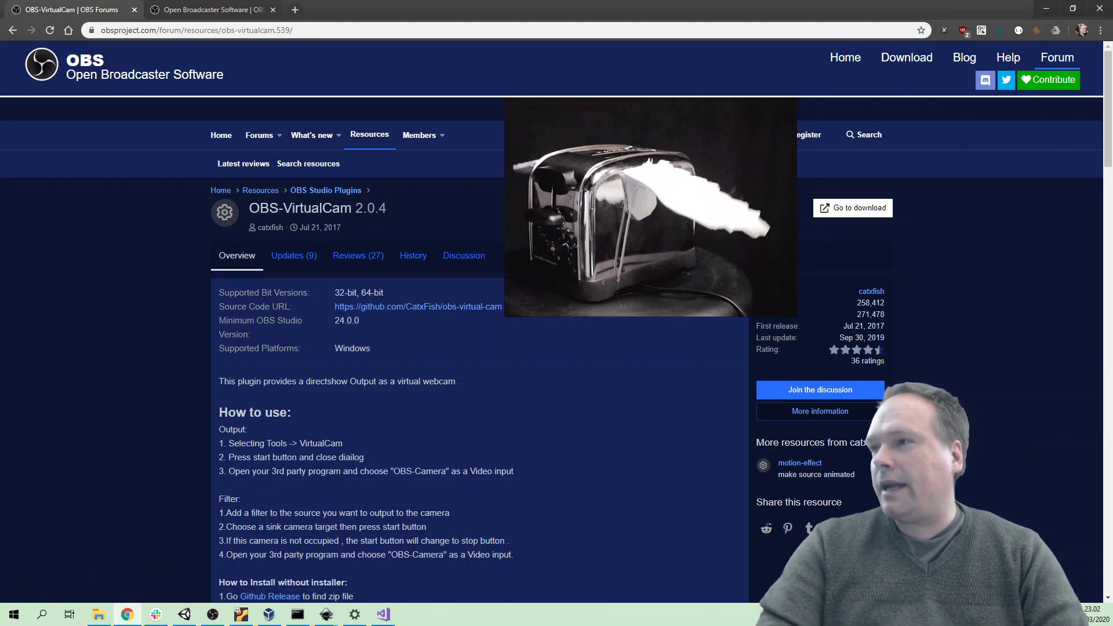
pyautogui.moveTo(390, 209); pyautogui.dragTo(248, 209)
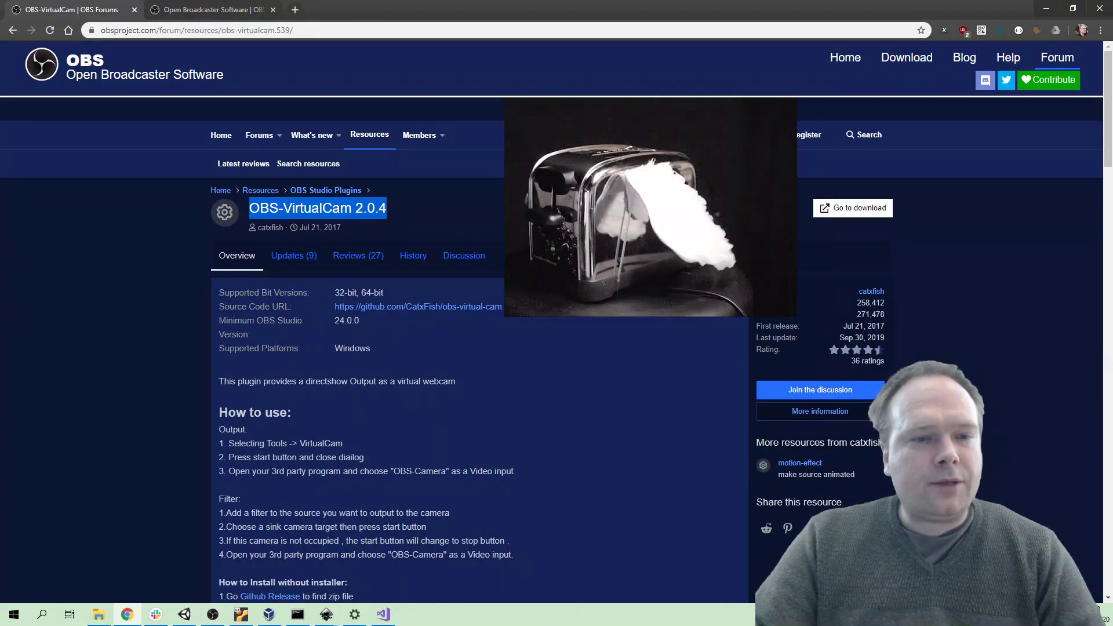
# Switch back to OBS Studio and open the VirtualCam plugin's settings window.
pyautogui.hotkey('alt', 'Tab')
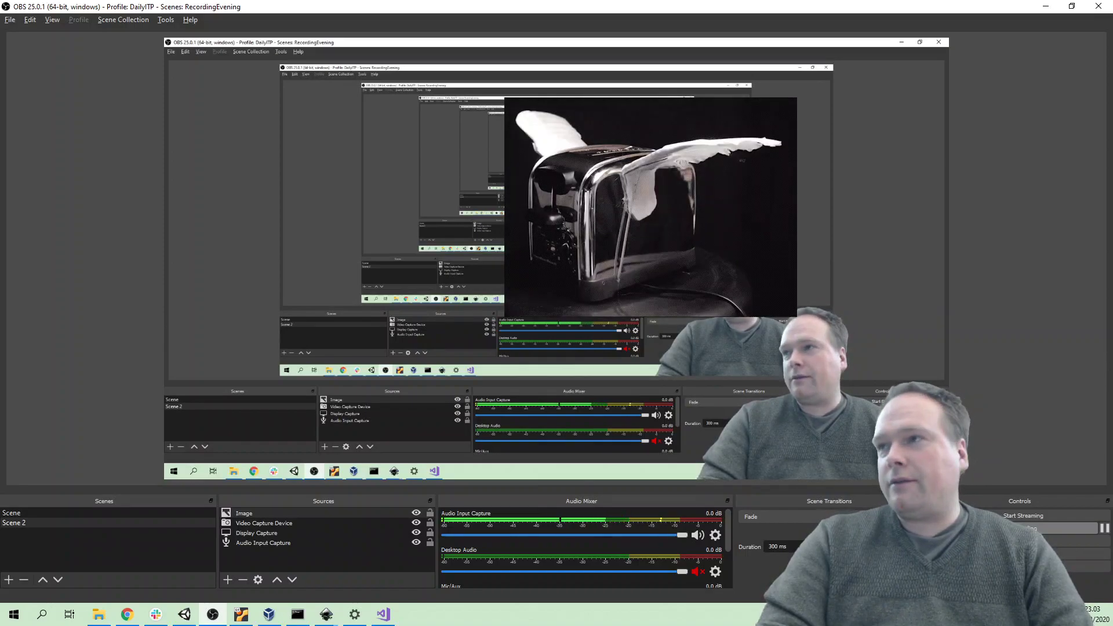
pyautogui.click(165, 20)
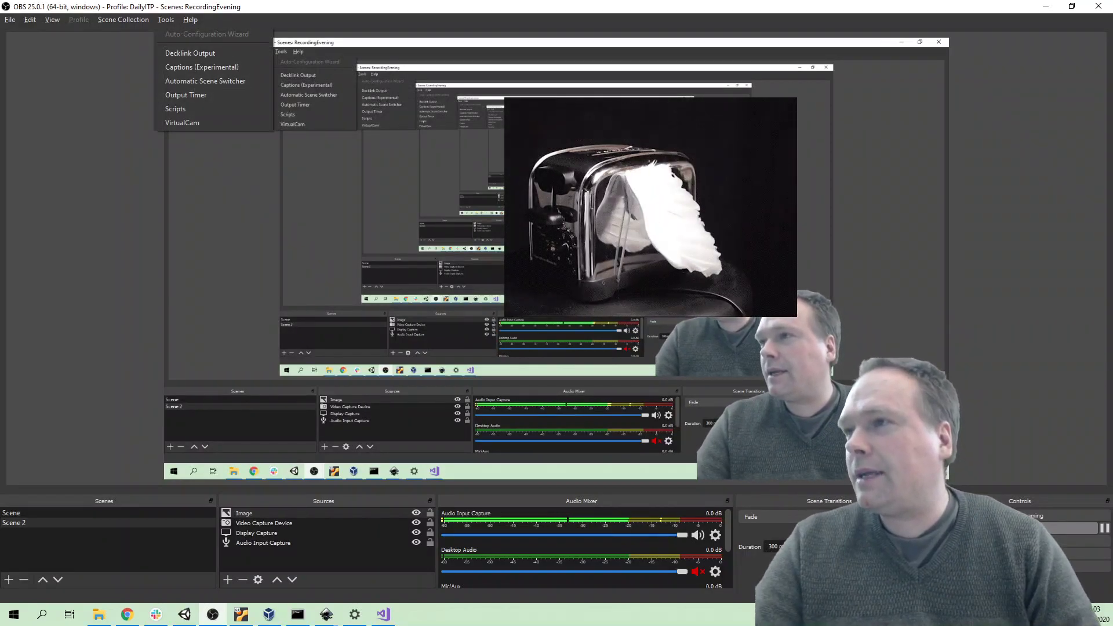
pyautogui.press('Down')
pyautogui.press('Down')
pyautogui.press('Down')
pyautogui.press('Down')
pyautogui.press('Down')
pyautogui.press('Down')
pyautogui.press('Up')
pyautogui.press('Up')
pyautogui.press('Up')
pyautogui.press('Up')
pyautogui.press('Up')
pyautogui.press('Up')
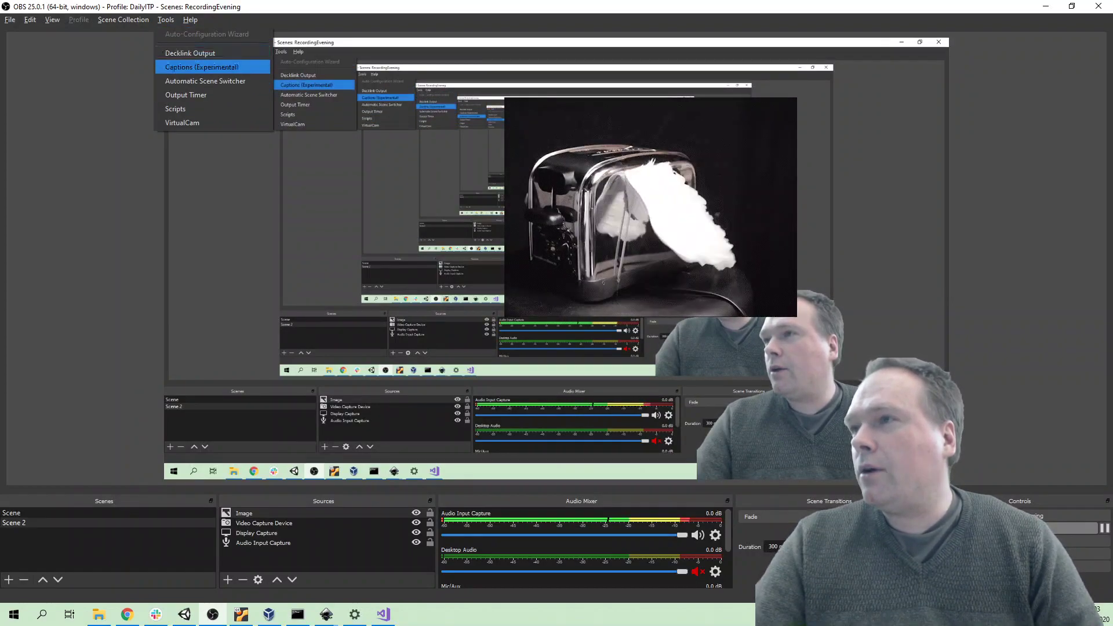
pyautogui.press('Down')
pyautogui.press('Down')
pyautogui.press('Down')
pyautogui.press('Down')
pyautogui.press('Down')
pyautogui.press('Down')
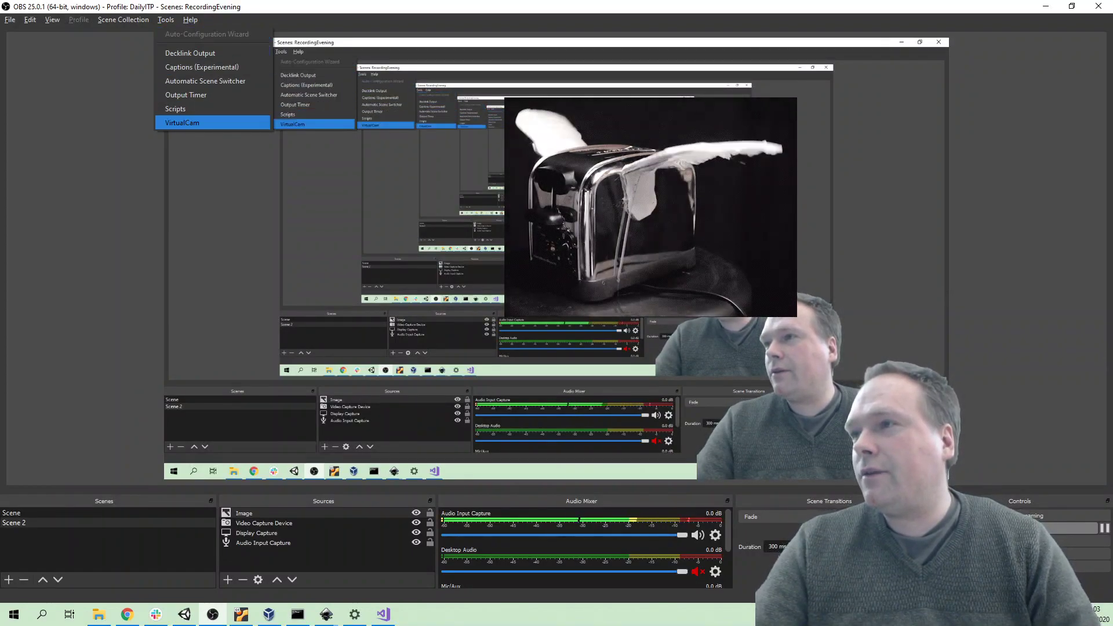
pyautogui.press('Up')
pyautogui.press('Up')
pyautogui.press('Up')
pyautogui.press('Up')
pyautogui.press('Up')
pyautogui.press('Up')
pyautogui.press('Up')
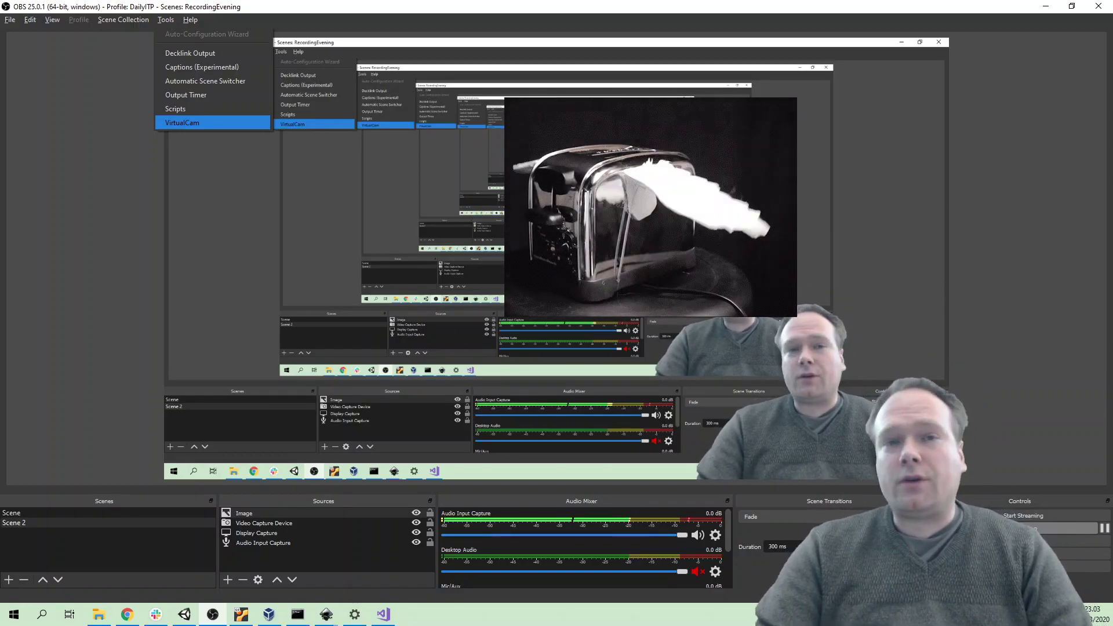
pyautogui.click(198, 123)
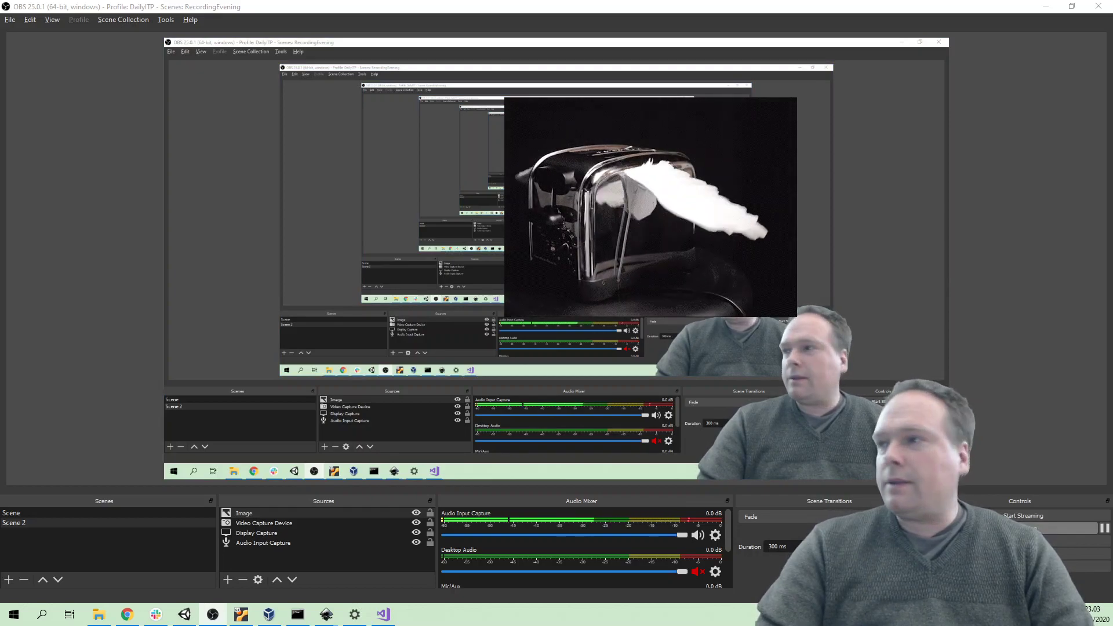
# Move and enlarge the VirtualCam window to examine its options and start/stop controls, and put it away again.
pyautogui.moveTo(1, 155); pyautogui.dragTo(281, 219)
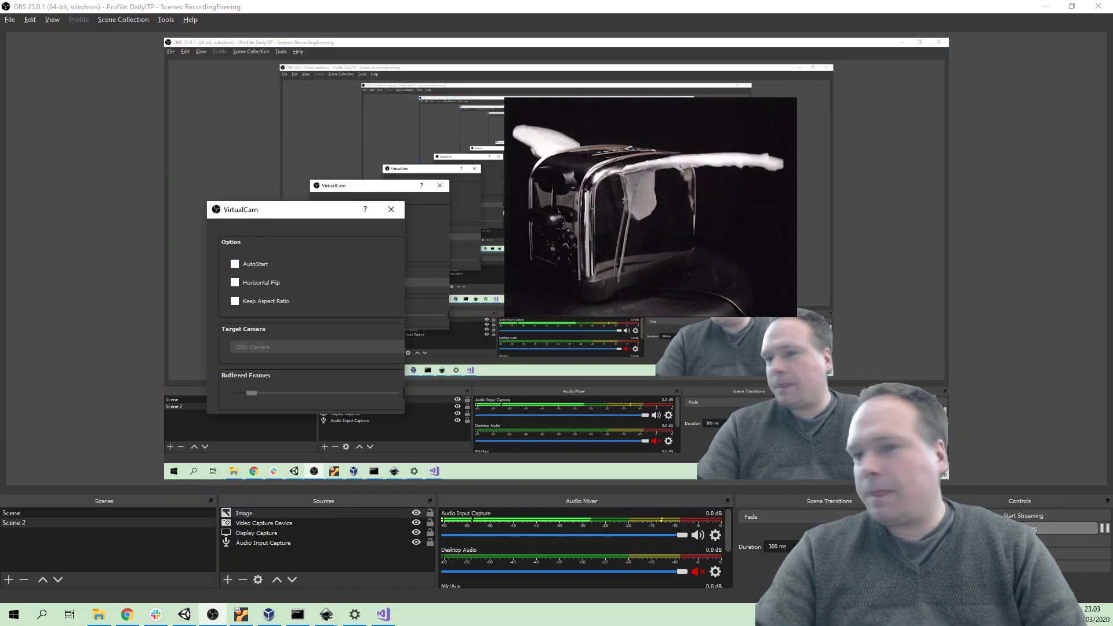
pyautogui.moveTo(405, 414); pyautogui.dragTo(493, 497)
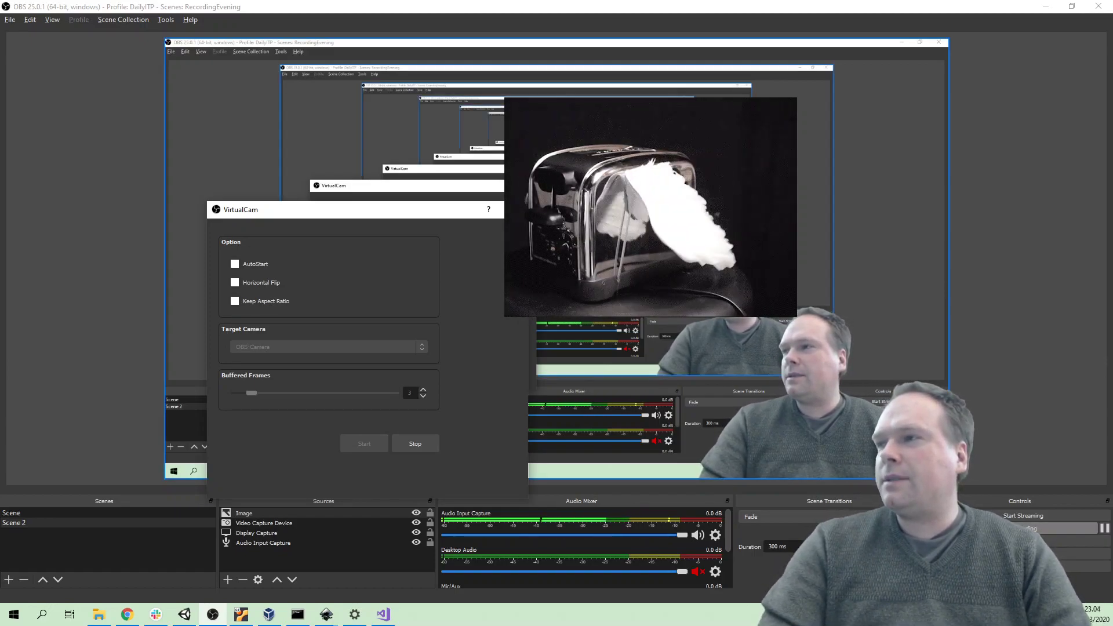
pyautogui.moveTo(360, 219); pyautogui.dragTo(171, 197)
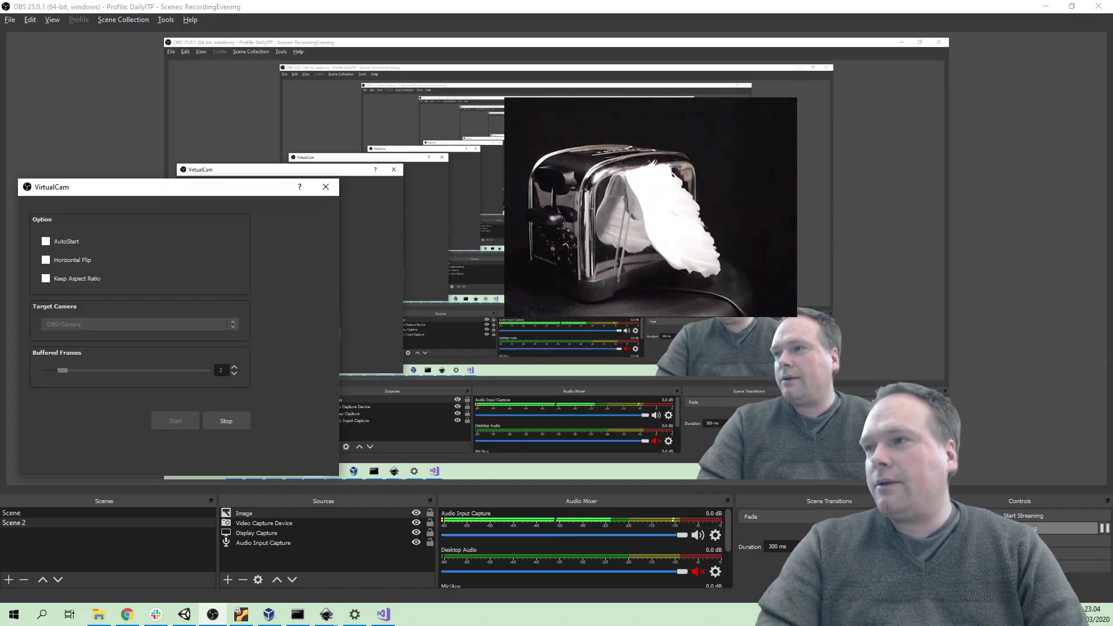
pyautogui.moveTo(171, 188); pyautogui.dragTo(0, 188)
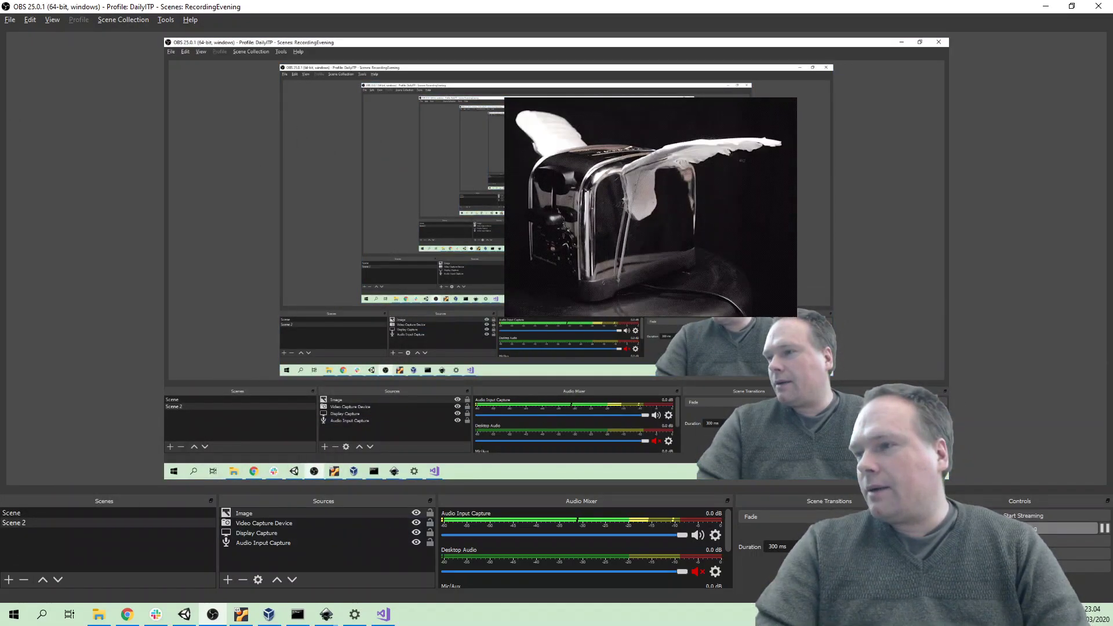
# Shrink the toaster image and move it to the canvas's upper right edge, and copy the Image source.
pyautogui.click(428, 523)
pyautogui.click(429, 514)
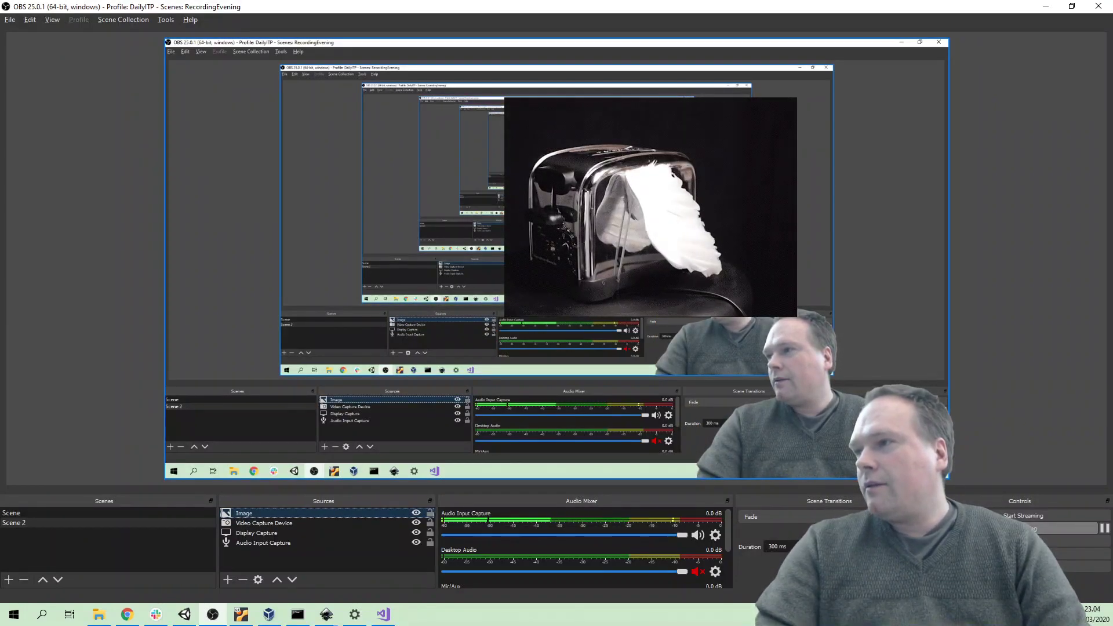
pyautogui.moveTo(520, 262); pyautogui.dragTo(640, 171)
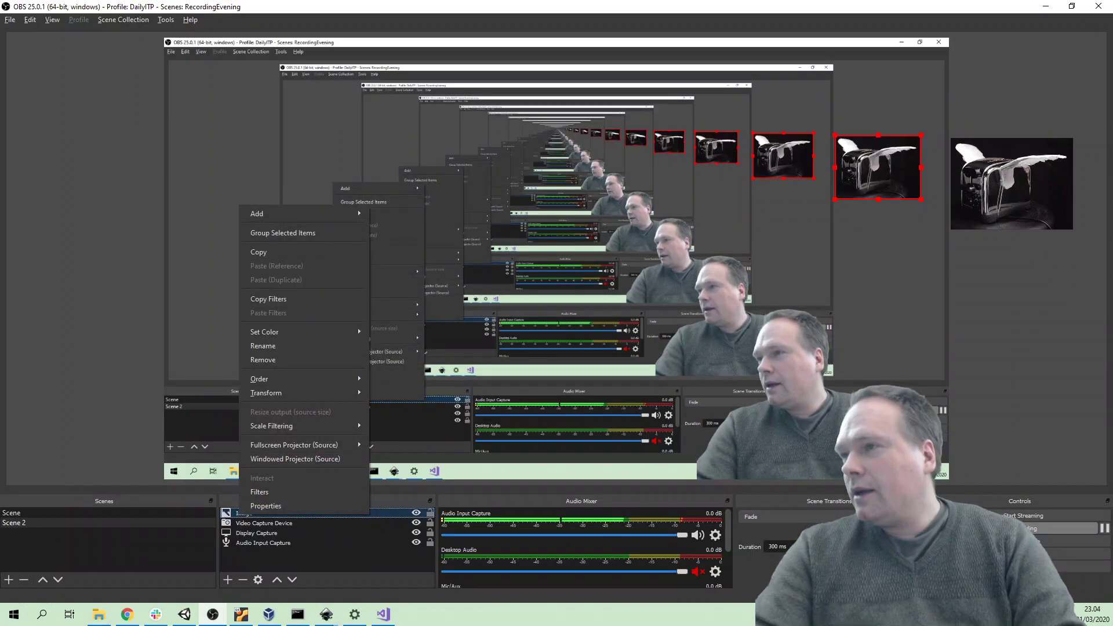
pyautogui.click(267, 252)
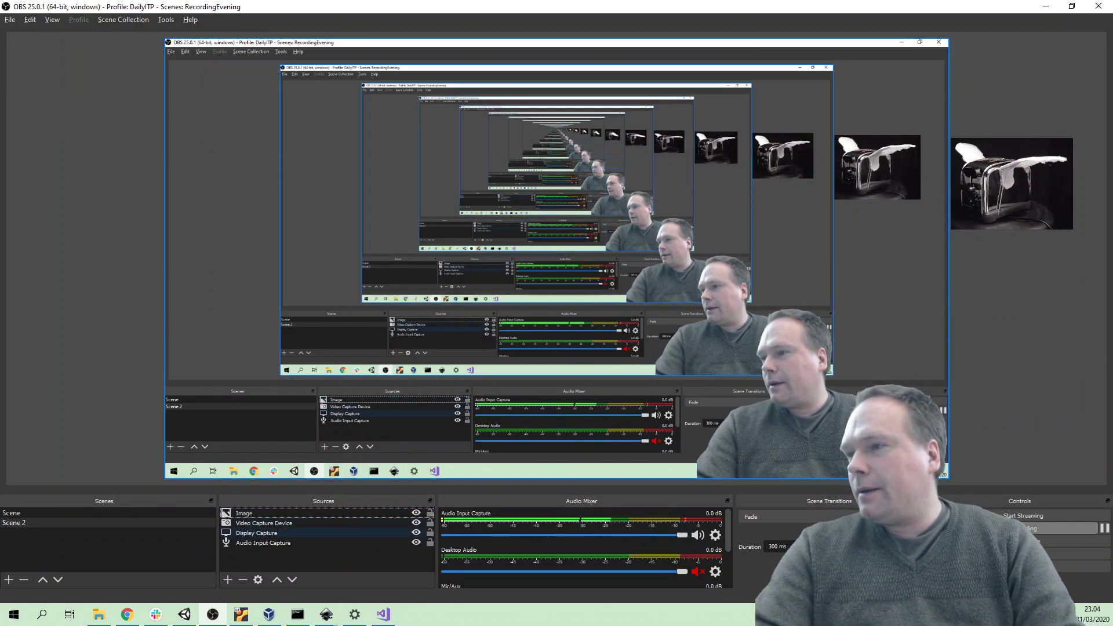
# Select the Display Capture source and look through the available scene collections.
pyautogui.click(257, 533)
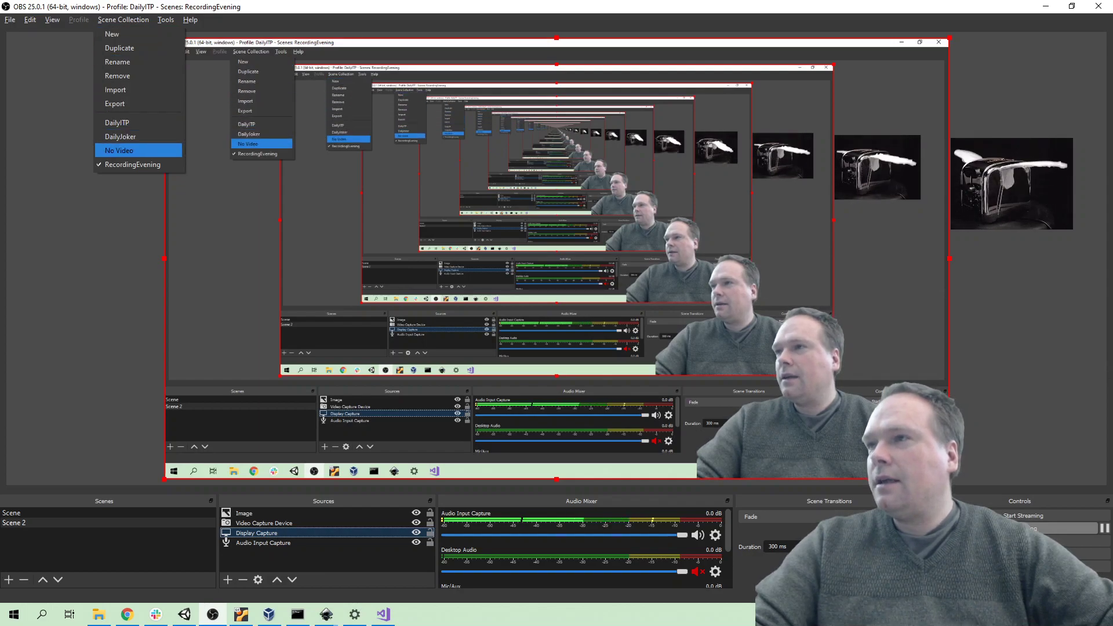
pyautogui.press('Down')
pyautogui.press('Down')
pyautogui.press('Down')
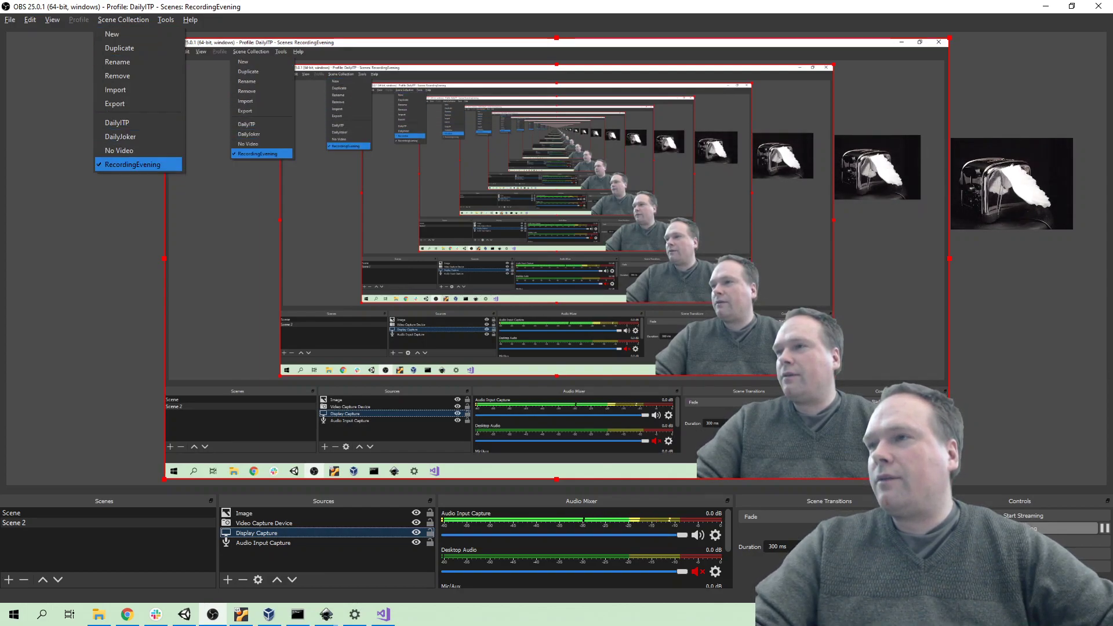
pyautogui.press('Up')
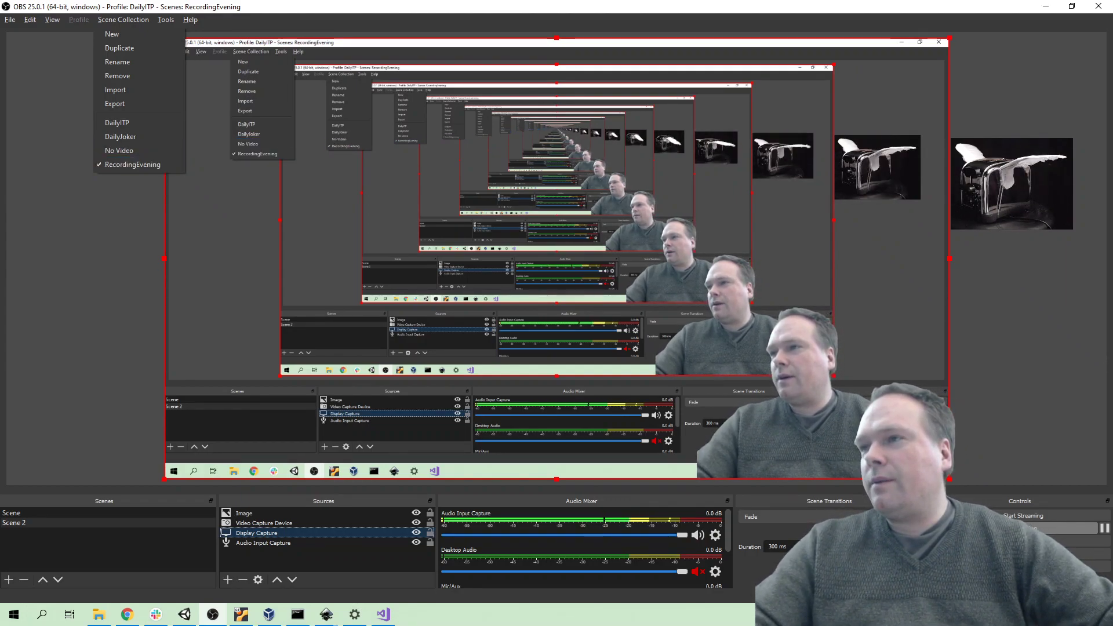
pyautogui.press('Up')
pyautogui.press('Return')
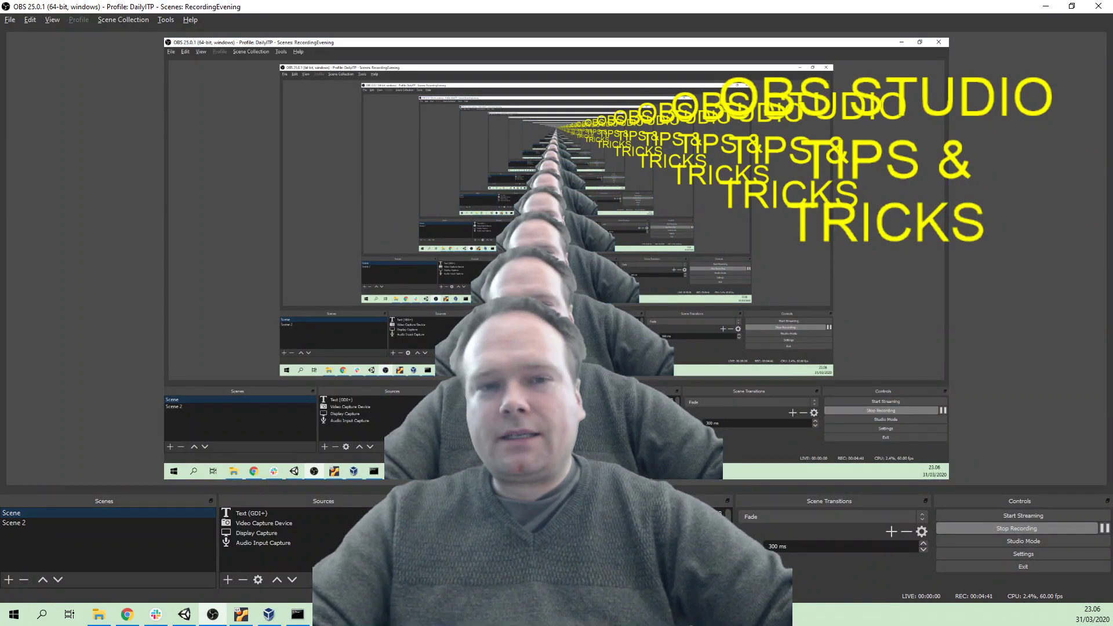
# Move the "OBS STUDIO TIPS & TRICKS" text in the scene named Scene slightly up and to the right on the canvas.
pyautogui.moveTo(788, 149); pyautogui.dragTo(830, 159)
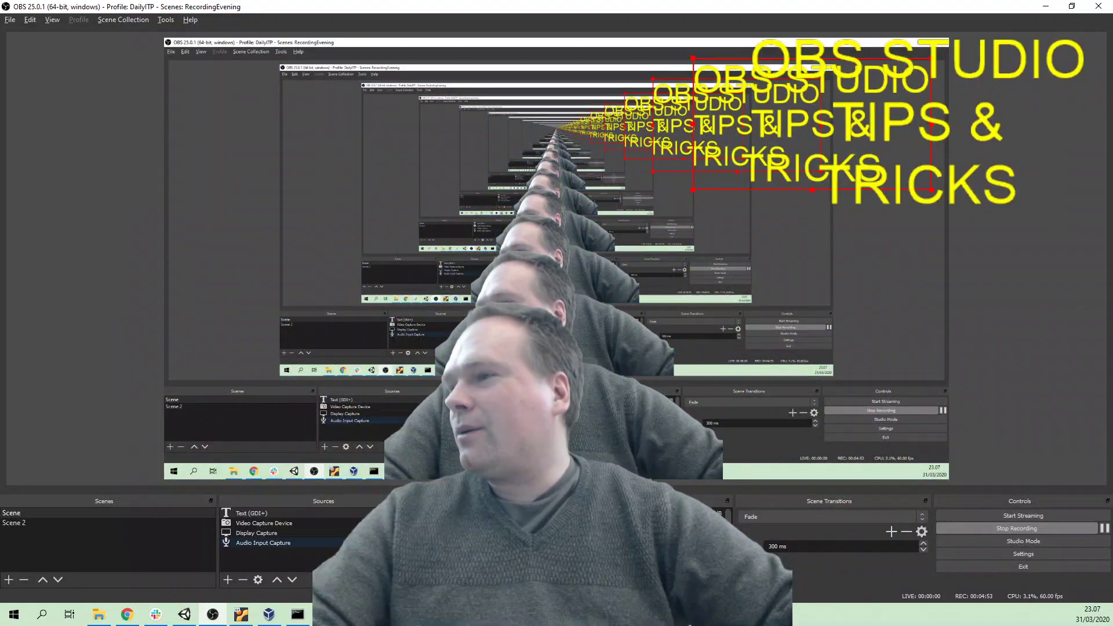
pyautogui.click(252, 513)
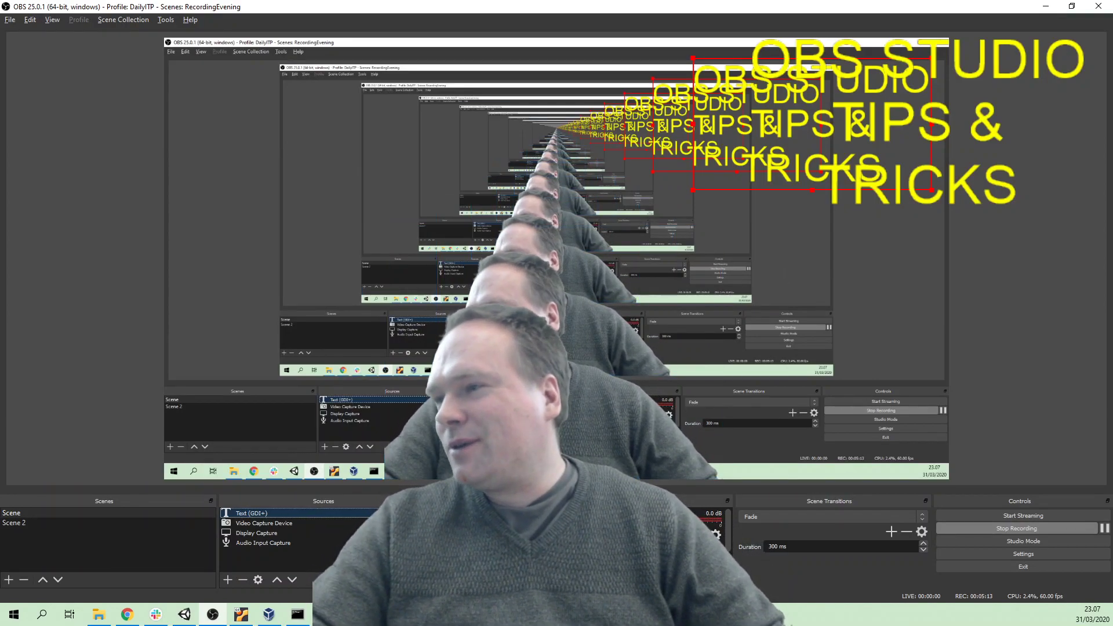
pyautogui.click(87, 371)
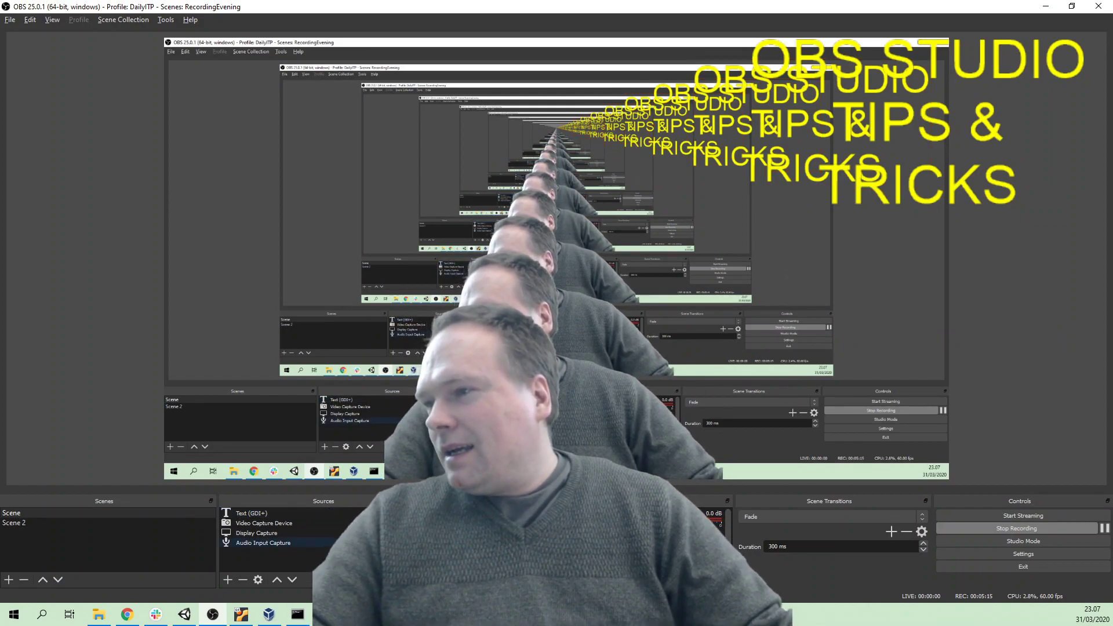
# Remove the Chroma Key effect filter from the Video Capture Device source in Scene 2.
pyautogui.click(256, 533)
pyautogui.click(264, 523)
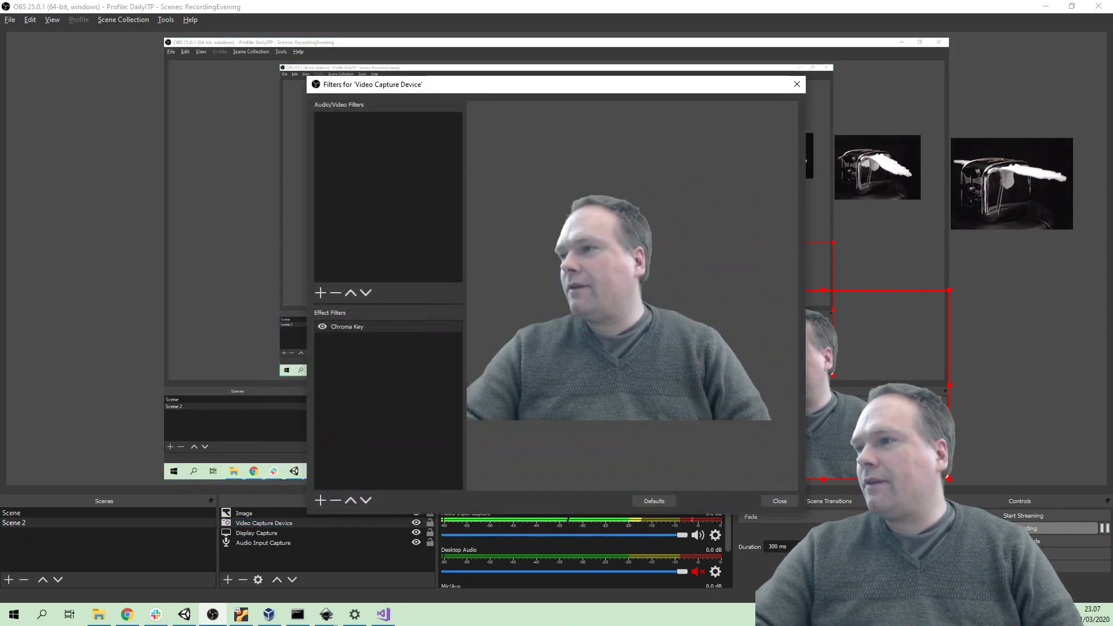
pyautogui.click(348, 327)
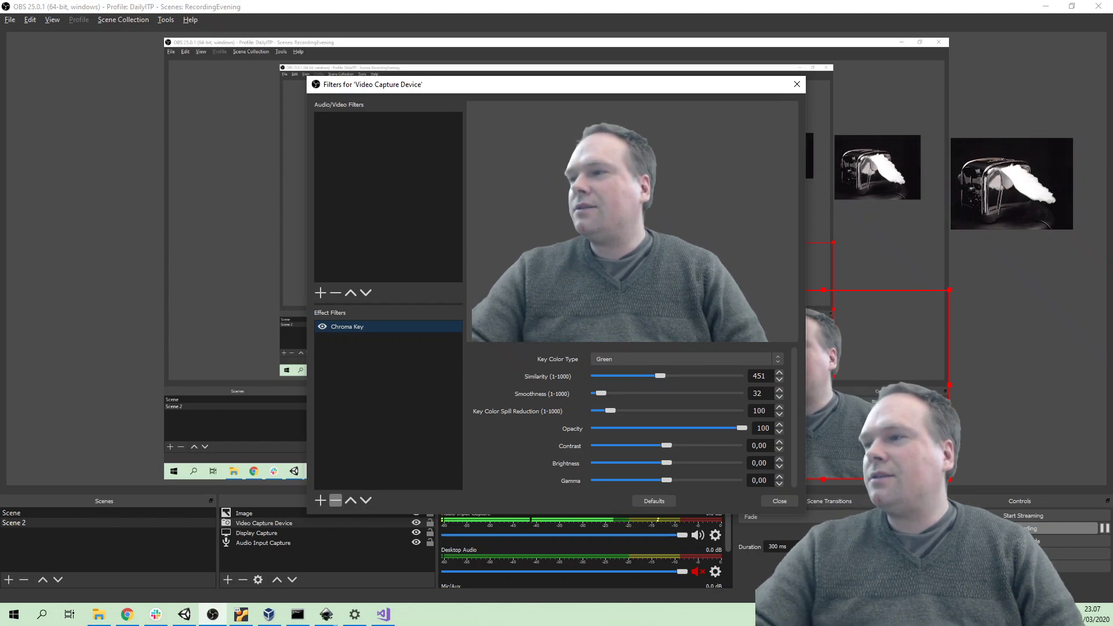
pyautogui.click(335, 500)
pyautogui.press('Return')
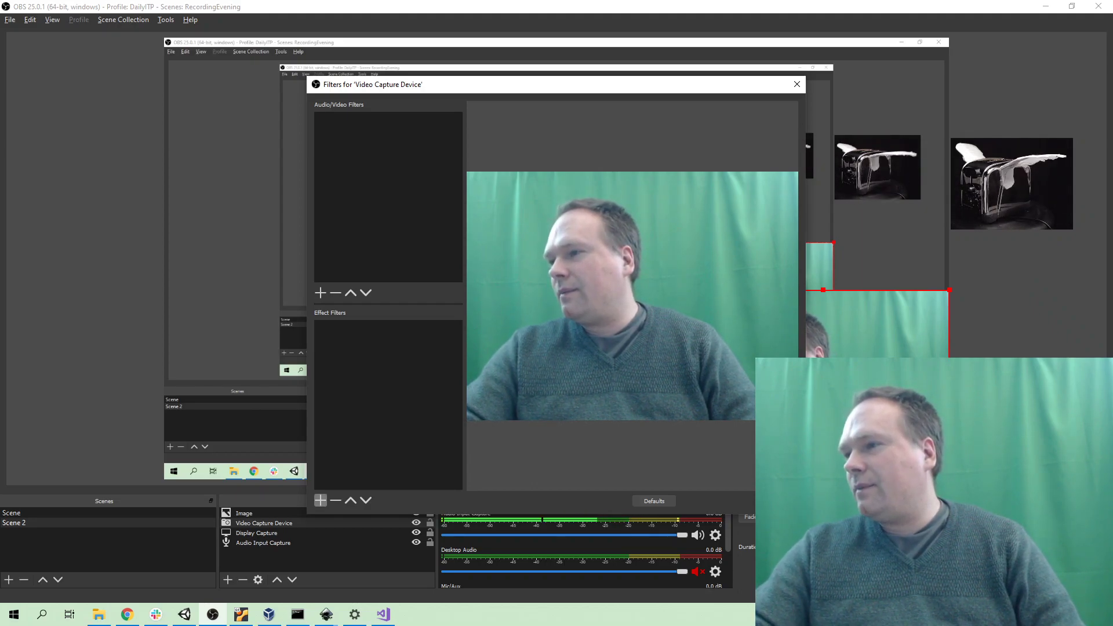
# Add a Chroma Key effect filter with its default name to the Video Capture Device source.
pyautogui.click(320, 500)
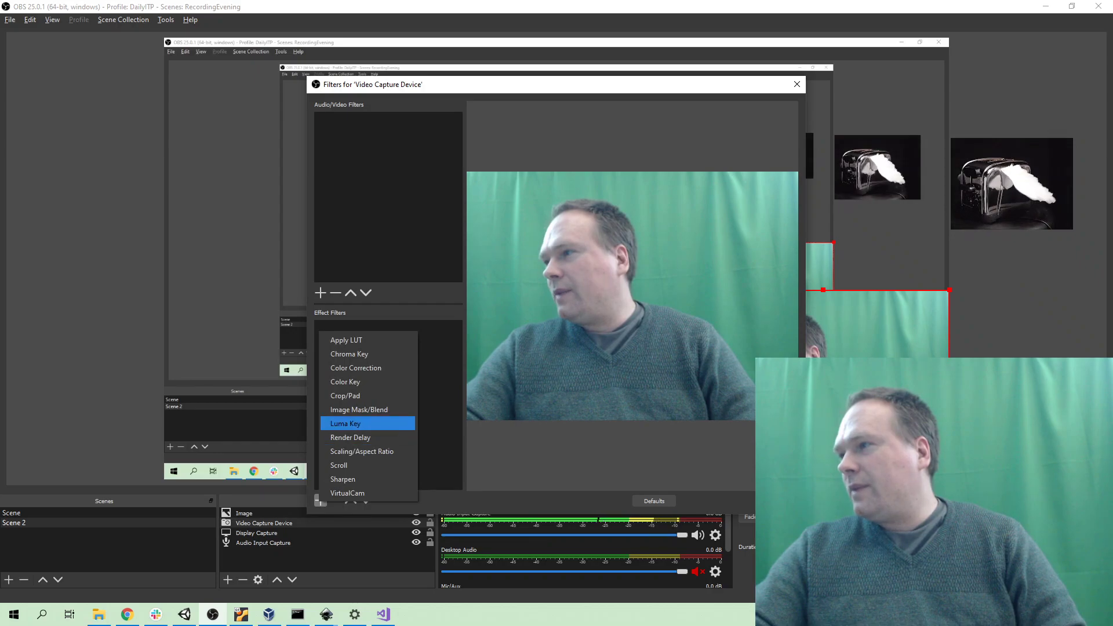
pyautogui.press('Up')
pyautogui.press('Up')
pyautogui.press('Up')
pyautogui.press('Up')
pyautogui.press('Up')
pyautogui.press('Up')
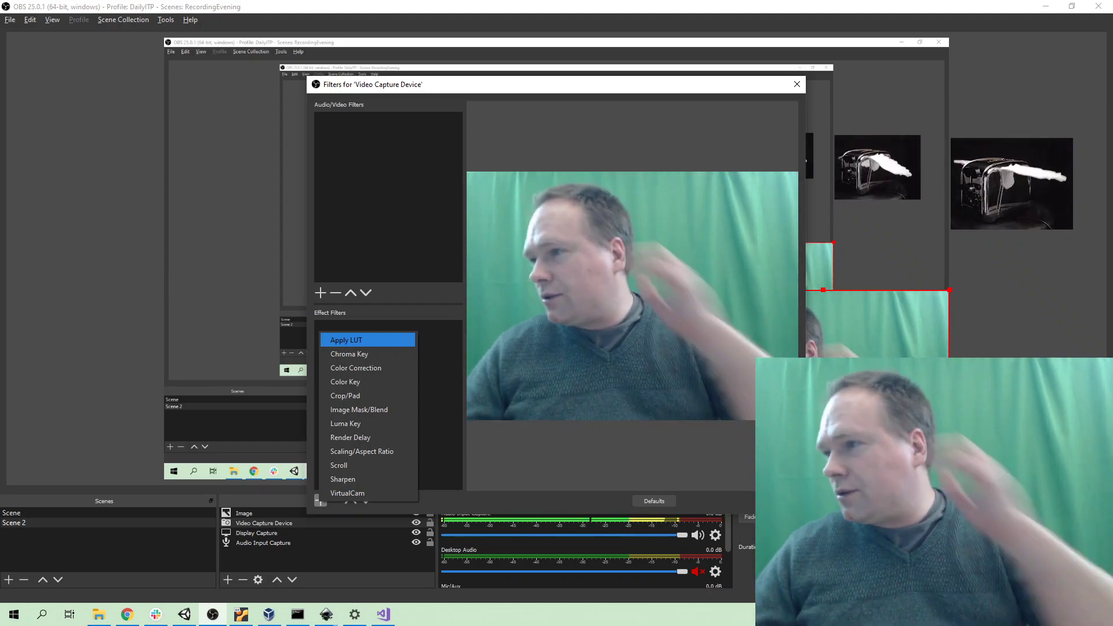
pyautogui.press('Down')
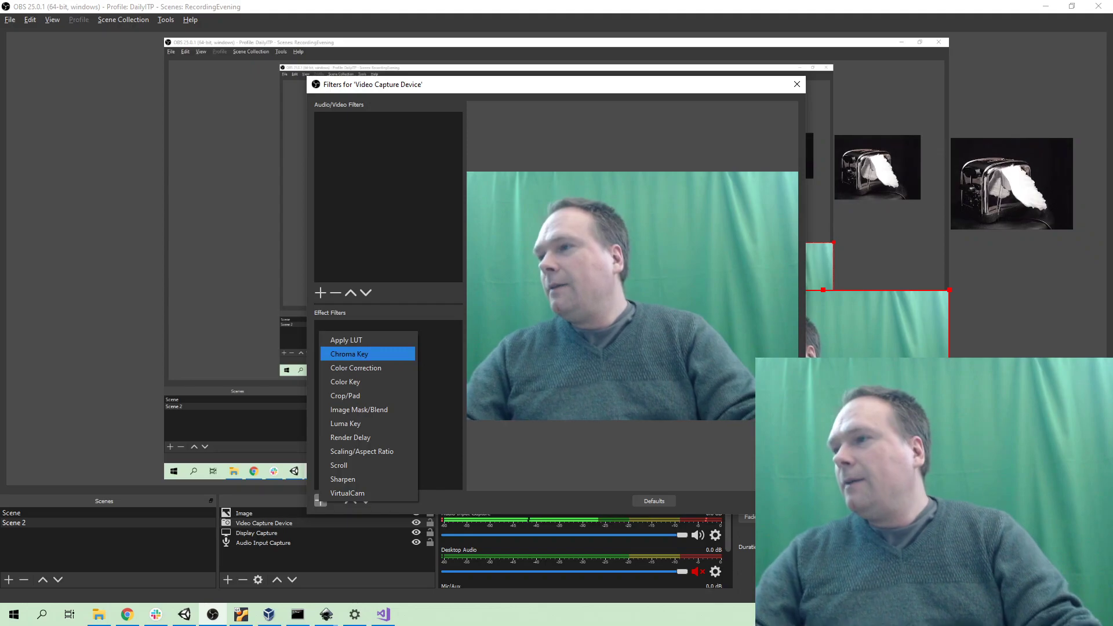
pyautogui.press('Return')
pyautogui.click(522, 321)
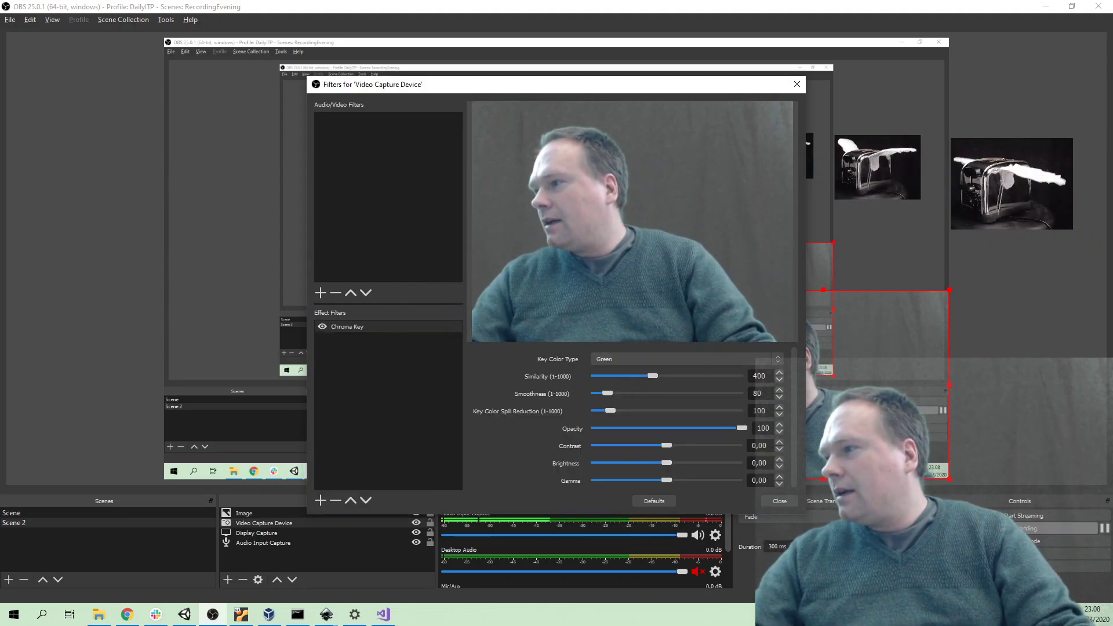
# Set the Chroma Key filter's similarity to 451 and its smoothness to 38.
pyautogui.moveTo(653, 376); pyautogui.dragTo(654, 376)
pyautogui.press('Right')
pyautogui.press('Right')
pyautogui.press('Right')
pyautogui.press('Right')
pyautogui.press('Right')
pyautogui.press('Right')
pyautogui.press('Right')
pyautogui.press('Right')
pyautogui.press('Right')
pyautogui.press('Right')
pyautogui.press('Right')
pyautogui.press('Right')
pyautogui.press('Right')
pyautogui.press('Right')
pyautogui.press('Right')
pyautogui.press('Right')
pyautogui.press('Right')
pyautogui.press('Right')
pyautogui.press('Right')
pyautogui.press('Right')
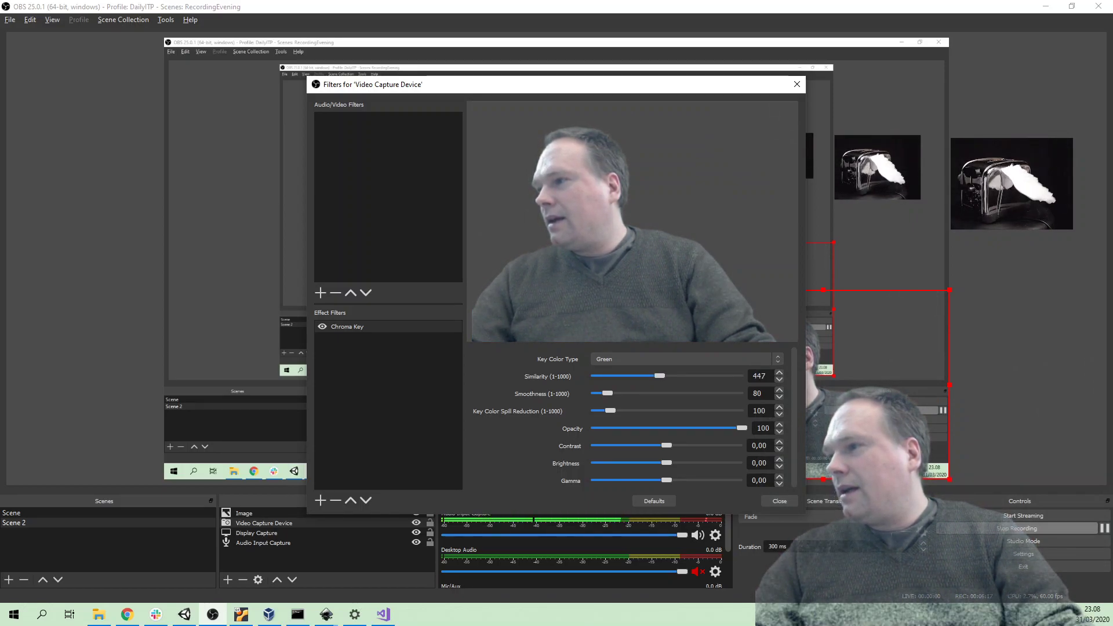
pyautogui.moveTo(608, 394); pyautogui.dragTo(601, 393)
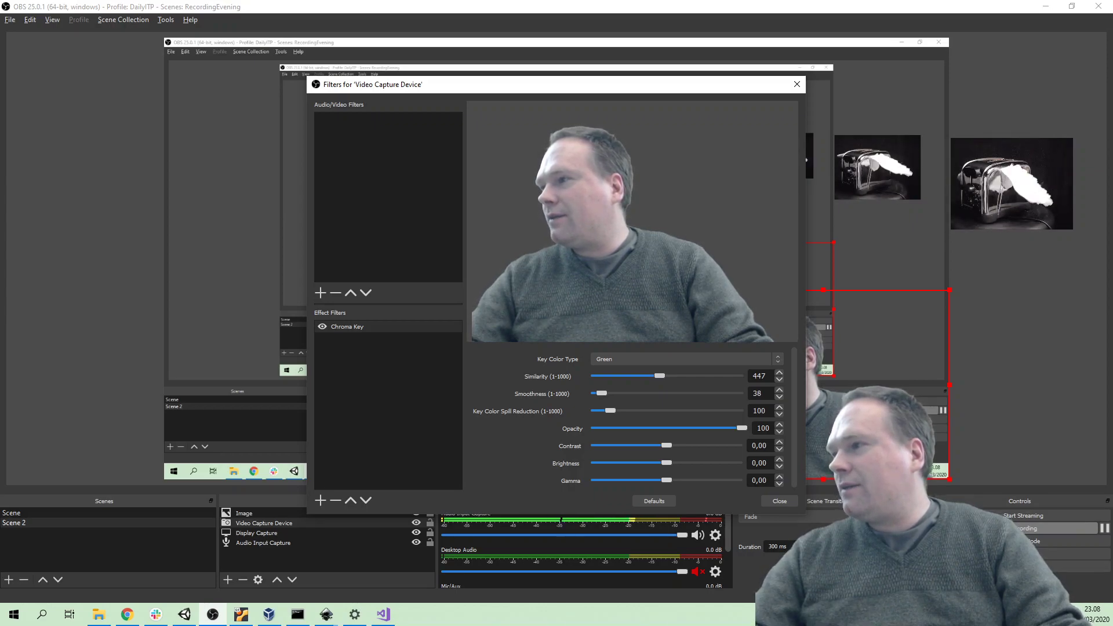
pyautogui.click(779, 373)
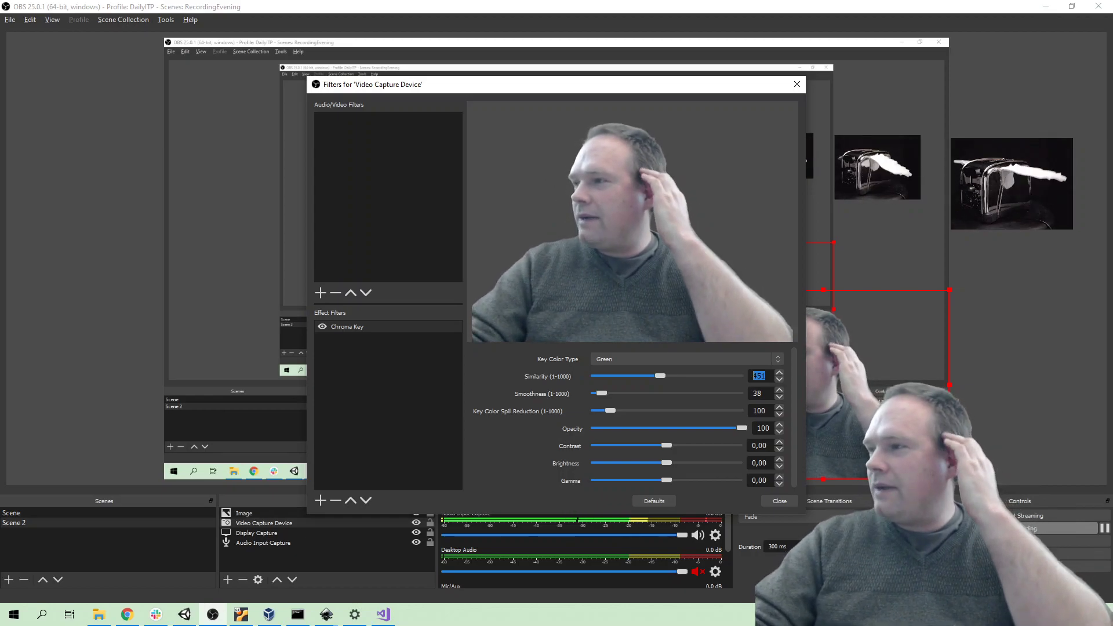
# Fine-tune the Chroma Key filter on the Video Capture Device source to a similarity of 450.
pyautogui.write('533')
pyautogui.moveTo(678, 376); pyautogui.dragTo(660, 376)
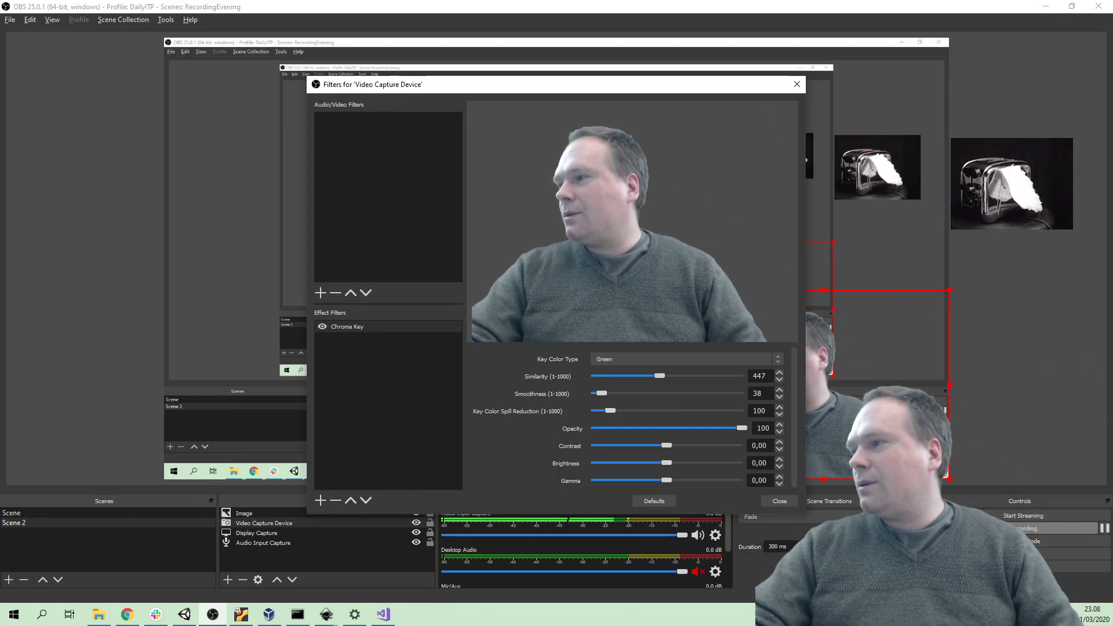
pyautogui.press('Up')
pyautogui.press('Up')
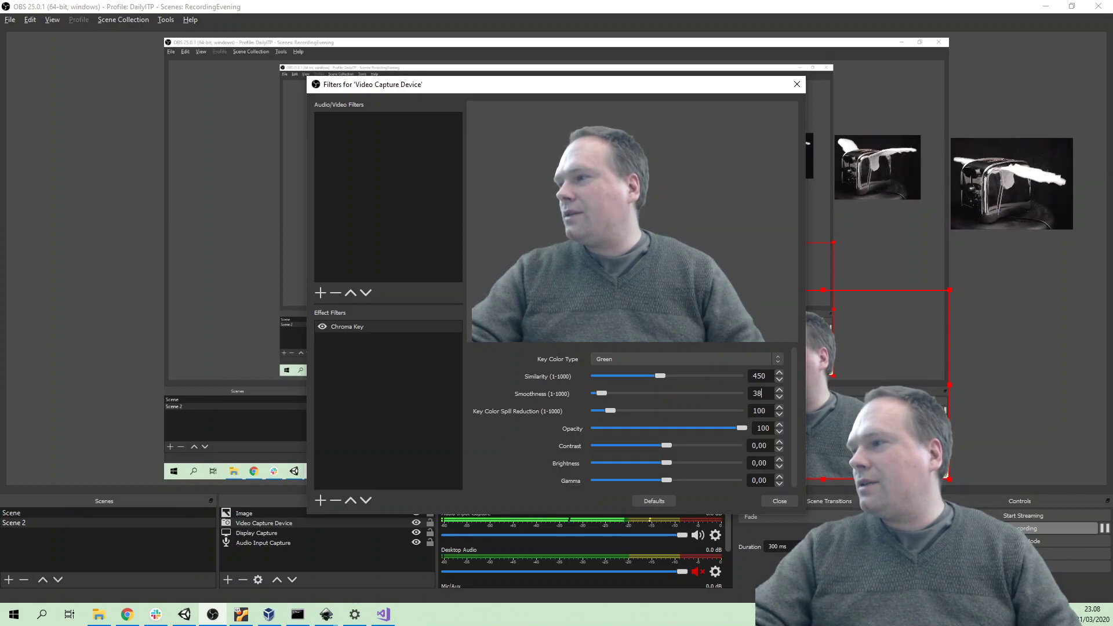
pyautogui.click(765, 377)
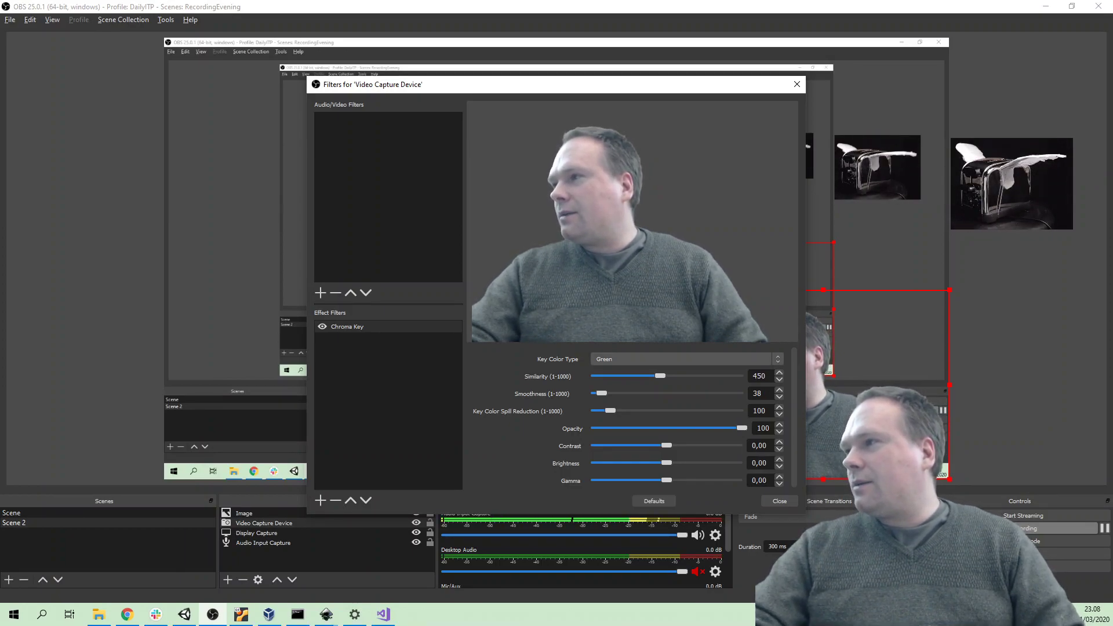
# Change the Chroma Key filter's key color type to Custom, view the key color choices without picking one, and close the filters.
pyautogui.click(687, 359)
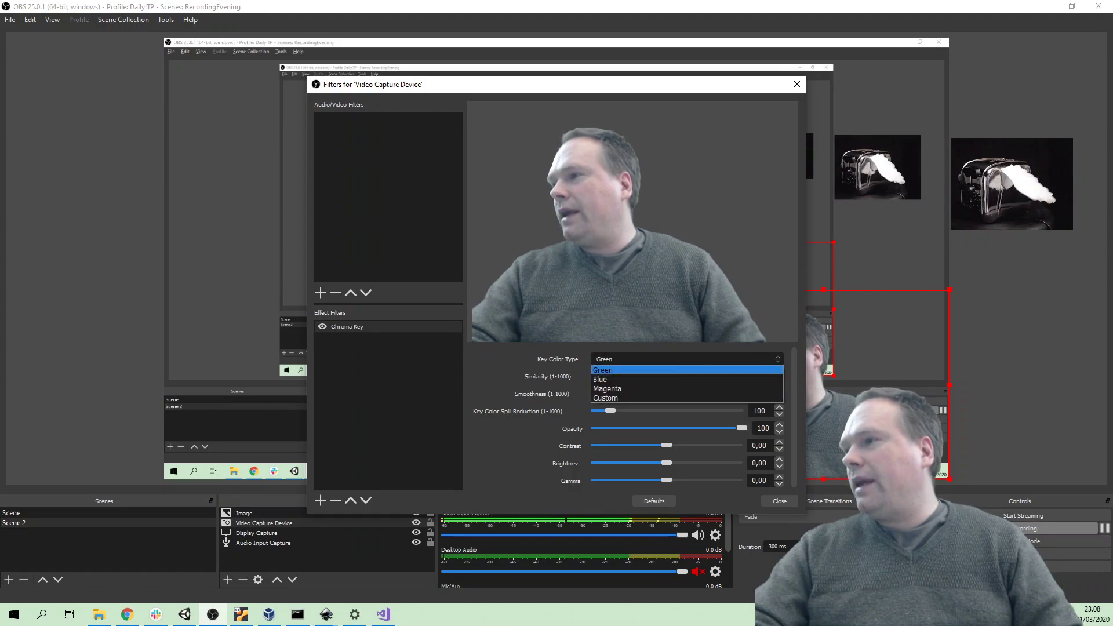
pyautogui.click(687, 370)
pyautogui.click(687, 359)
pyautogui.click(687, 399)
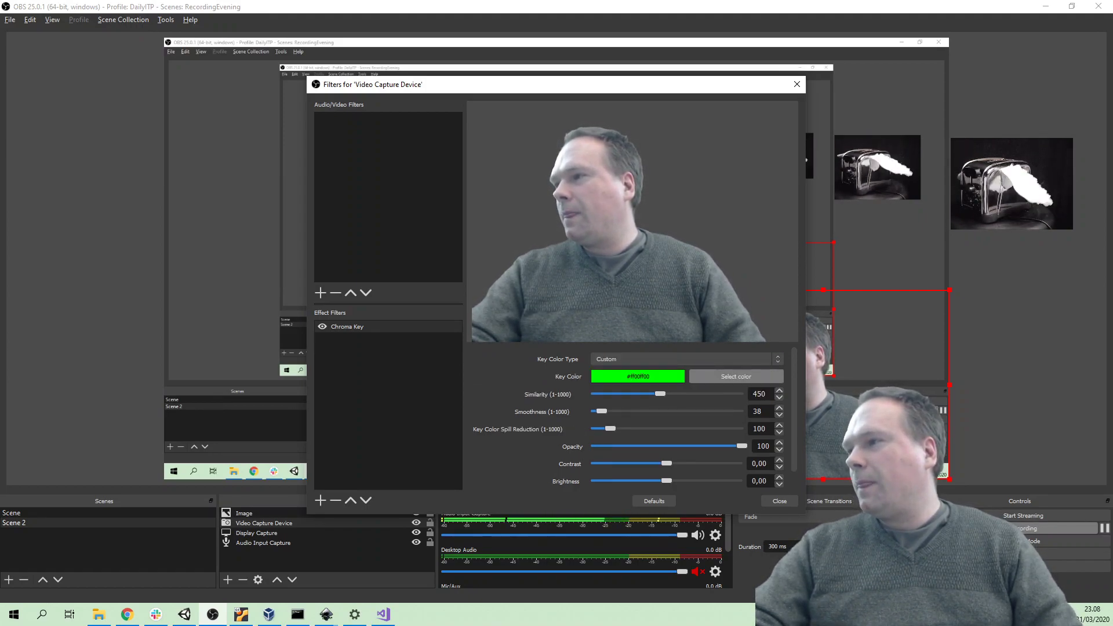
pyautogui.click(736, 377)
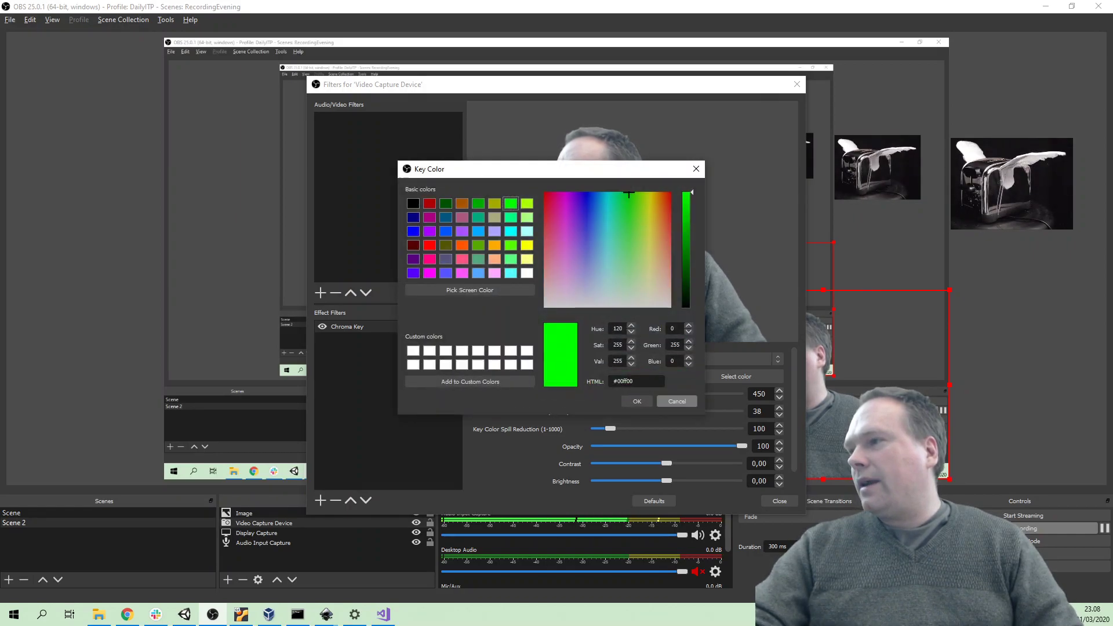
pyautogui.click(676, 402)
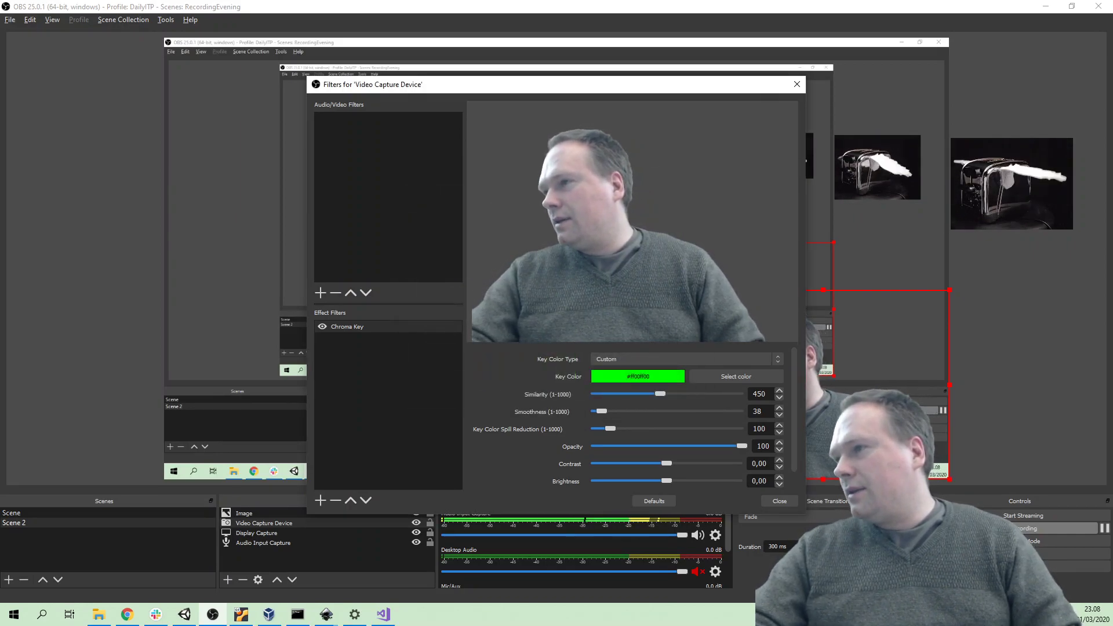
pyautogui.click(779, 502)
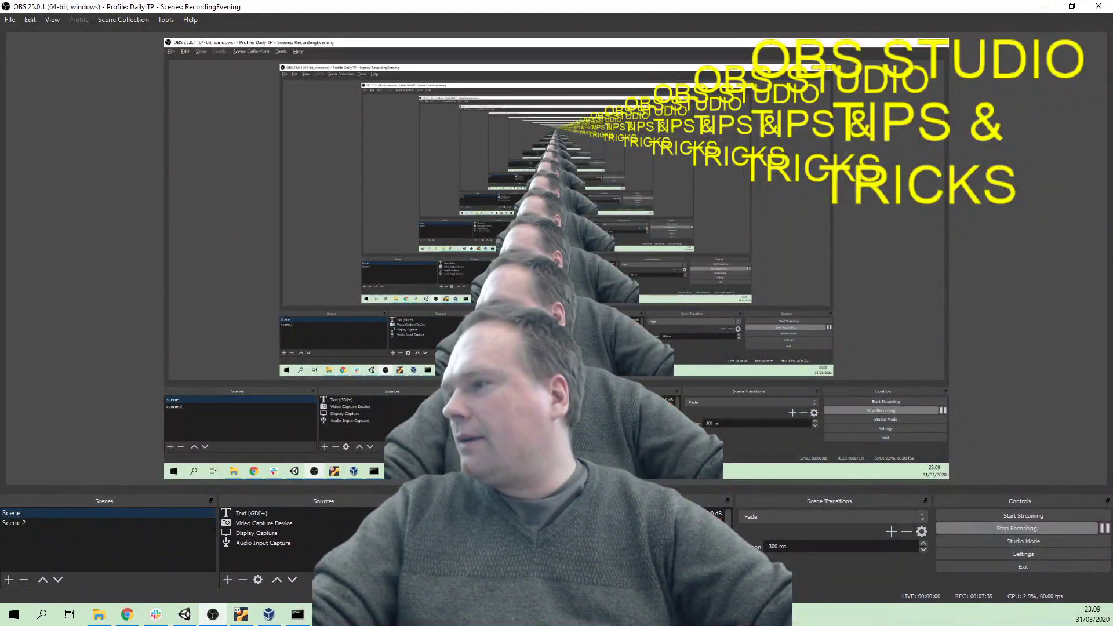
# Try the Cut scene transition by switching back and forth between Scene and Scene 2, and return the transition to Fade.
pyautogui.click(832, 517)
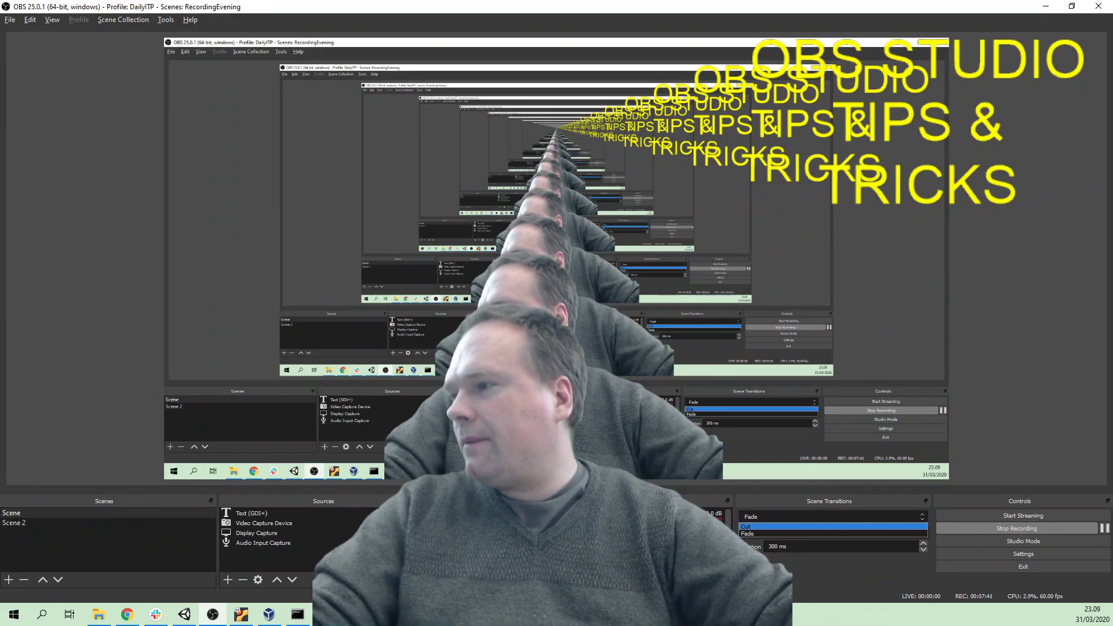
pyautogui.click(832, 527)
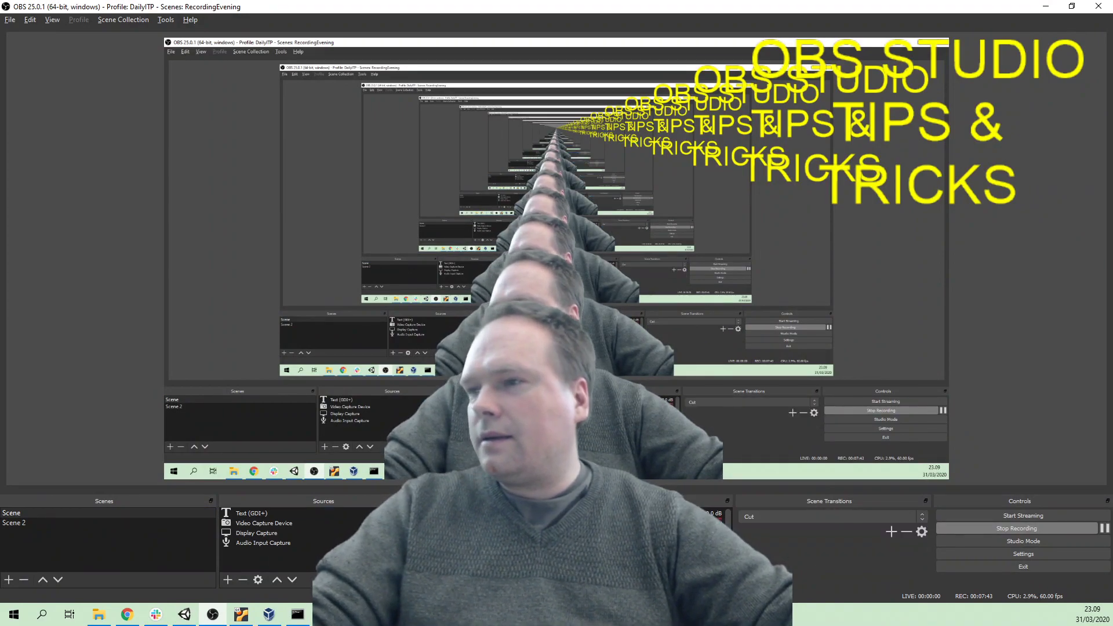
pyautogui.click(14, 523)
pyautogui.click(11, 513)
pyautogui.click(14, 522)
pyautogui.click(12, 513)
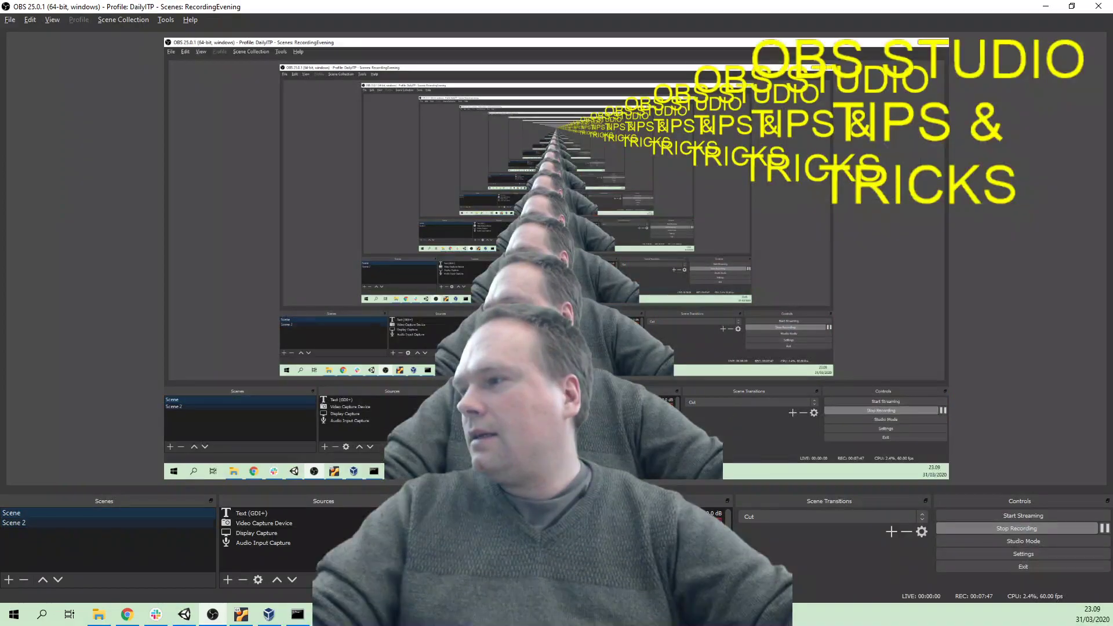
pyautogui.click(771, 516)
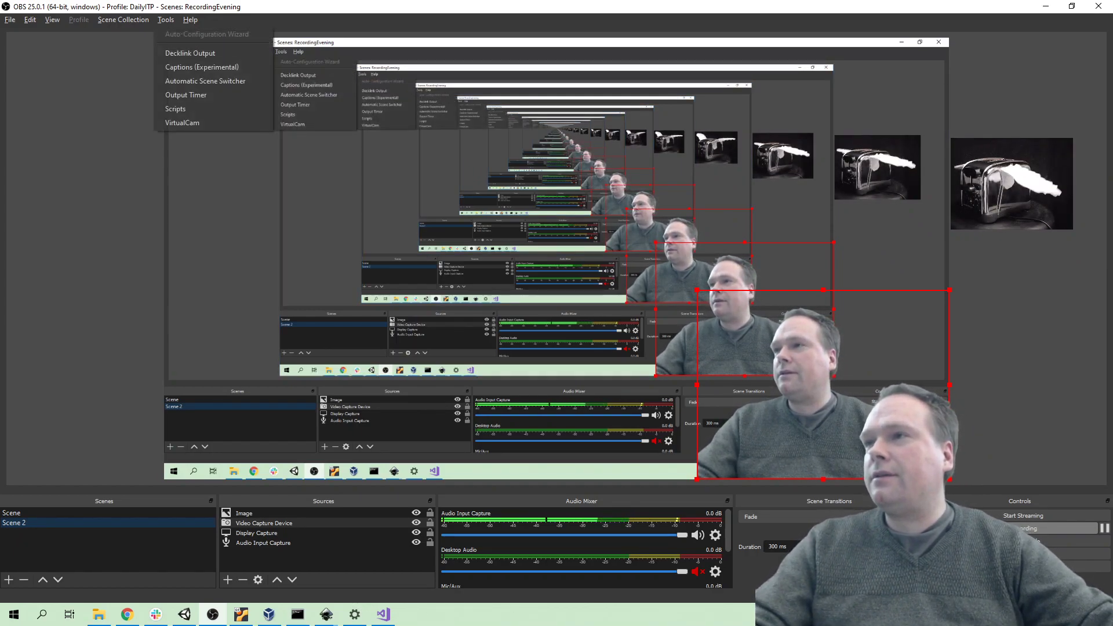
# Locate the VirtualCam plugin among the available tools.
pyautogui.press('Up')
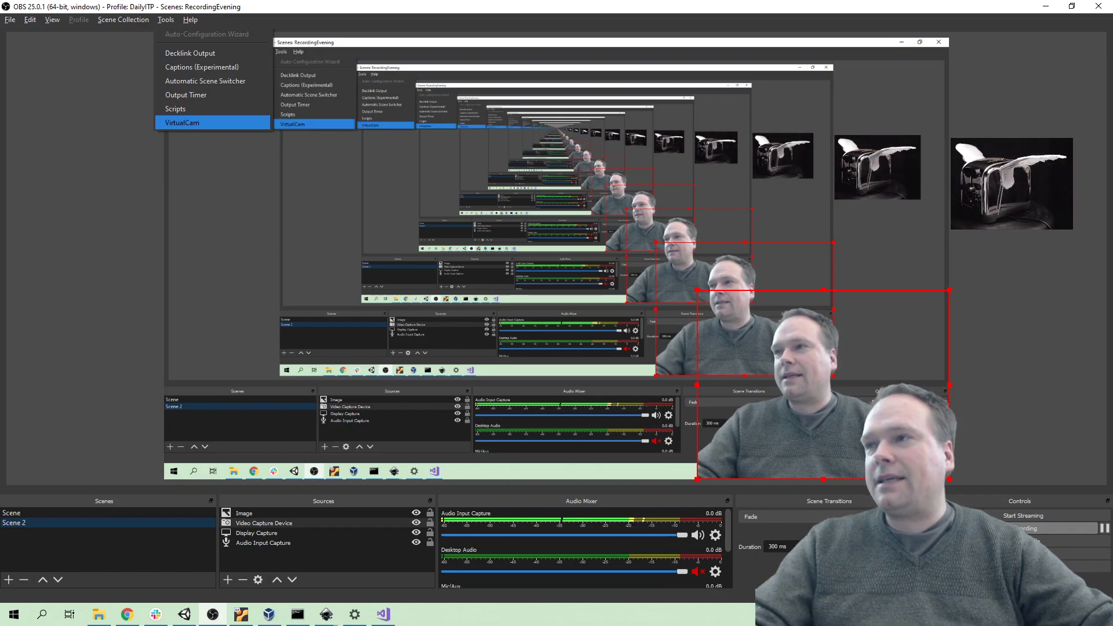